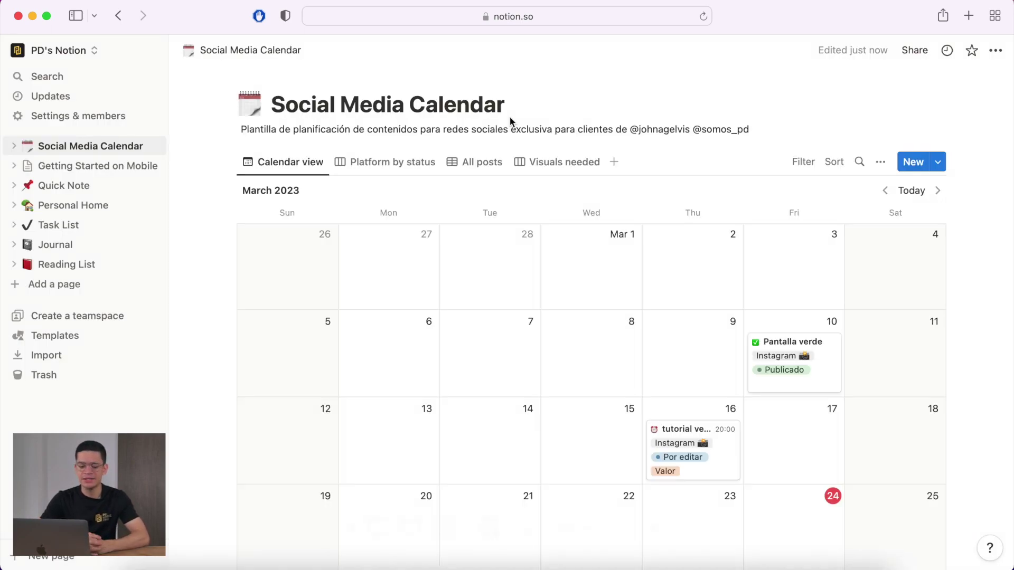
Try rescheduling the tutorial post on March 16 to an earlier day, and return it to March 16
scroll(510, 121, down, 1)
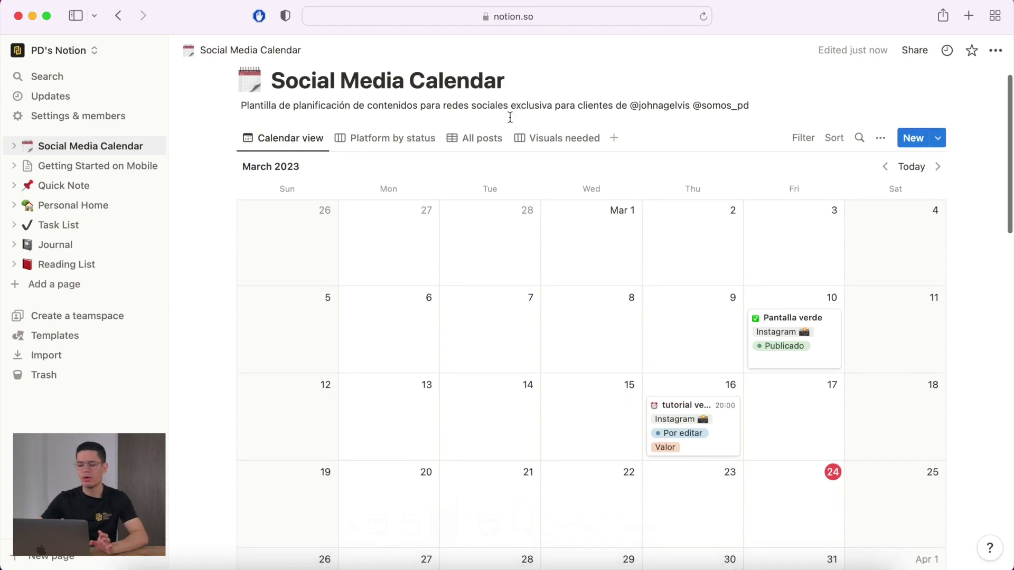
scroll(510, 118, down, 2)
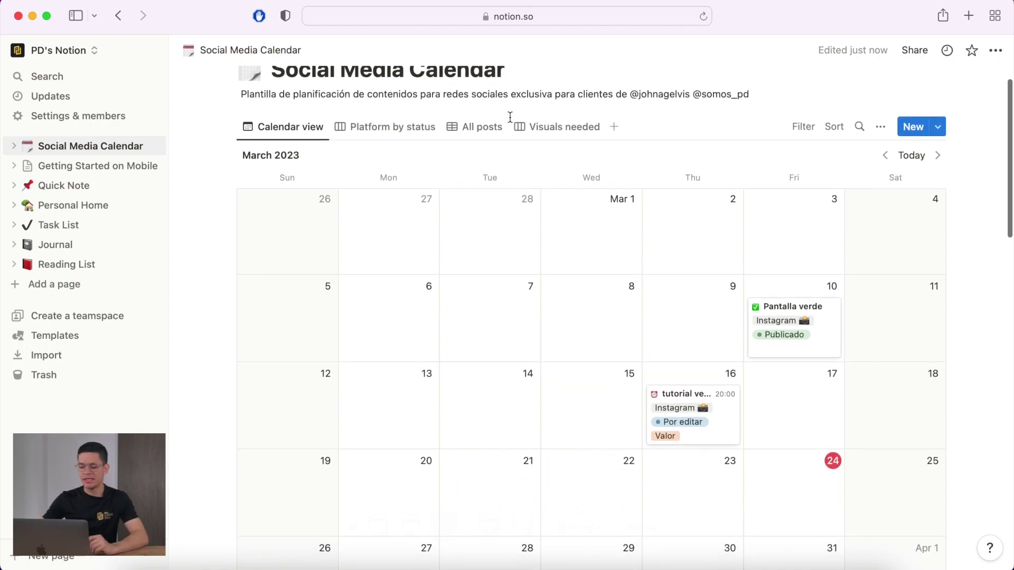
scroll(306, 237, down, 2)
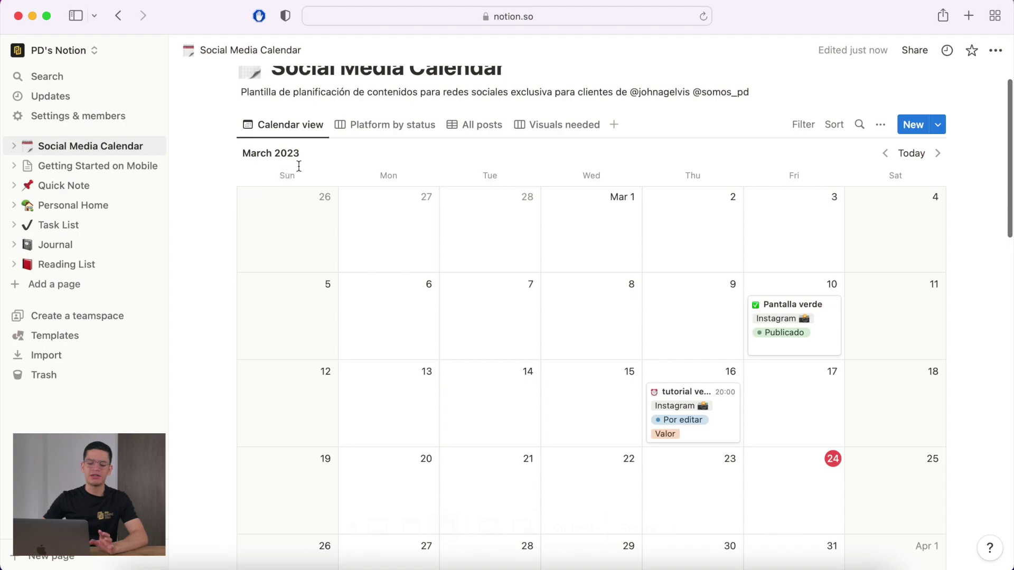
scroll(385, 280, down, 1)
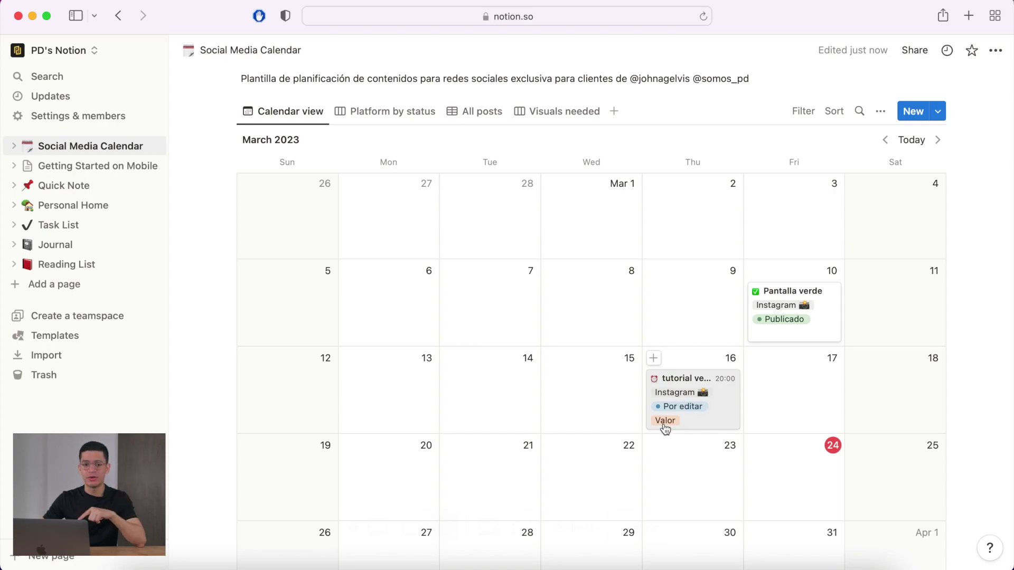
mouse_move(686, 388)
mouse_down()
mouse_move(663, 393)
mouse_move(735, 385)
mouse_move(781, 399)
mouse_move(611, 394)
mouse_move(672, 397)
mouse_up()
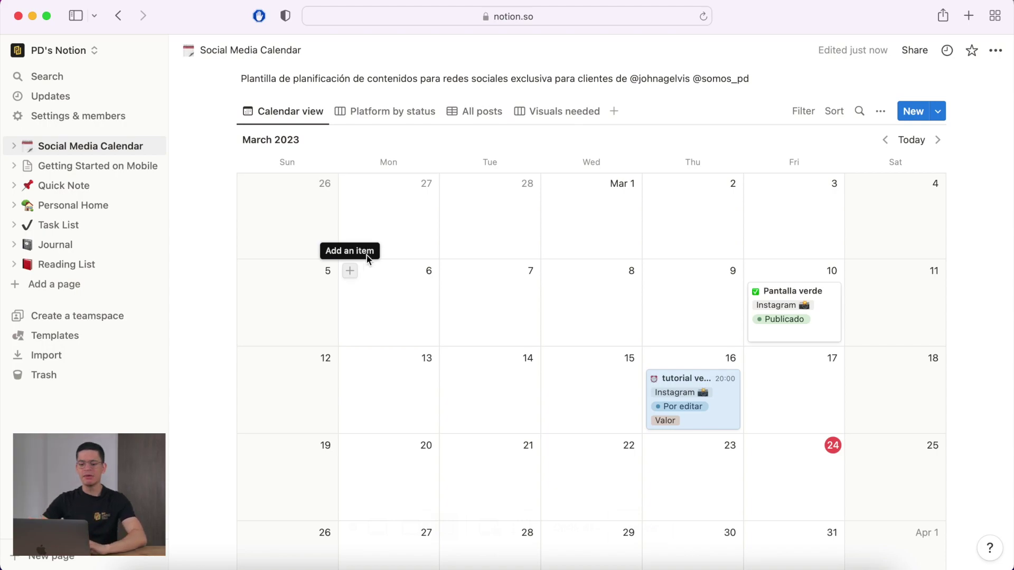
drag(689, 393, 591, 294)
drag(580, 362, 687, 388)
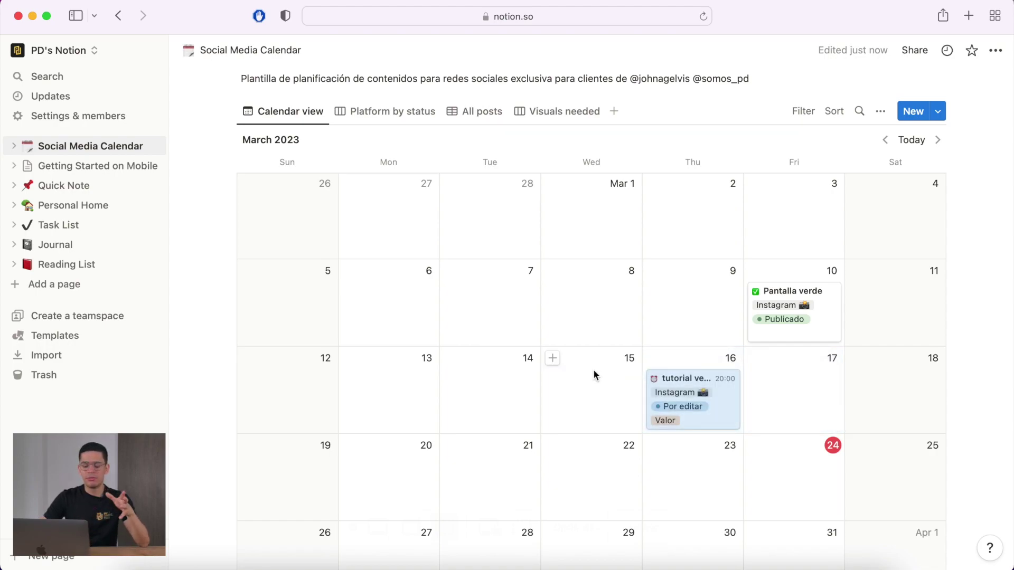
Add a new post on March 25 in the calendar and title it "Tutorial fb ads"
scroll(594, 372, down, 1)
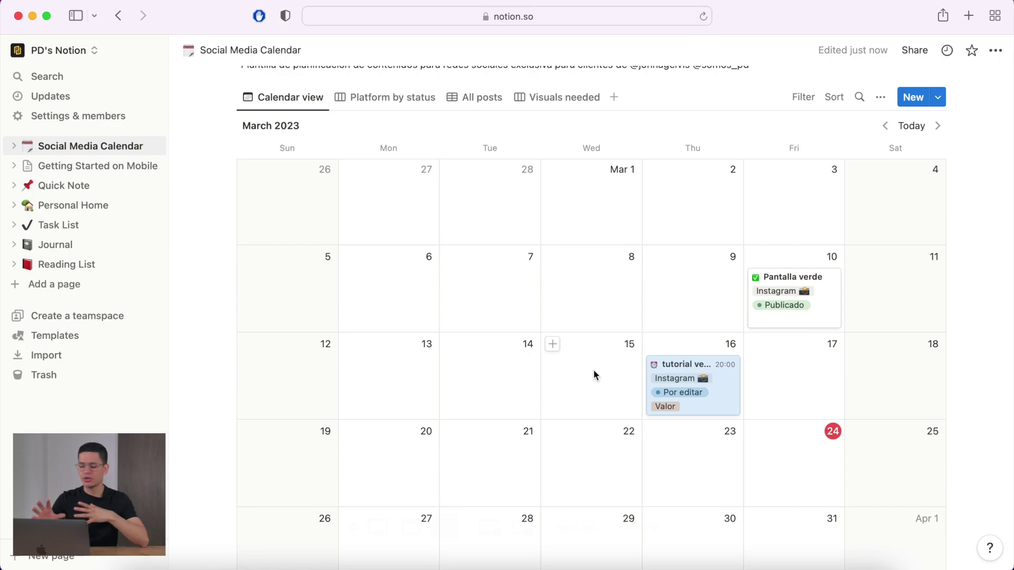
click(857, 432)
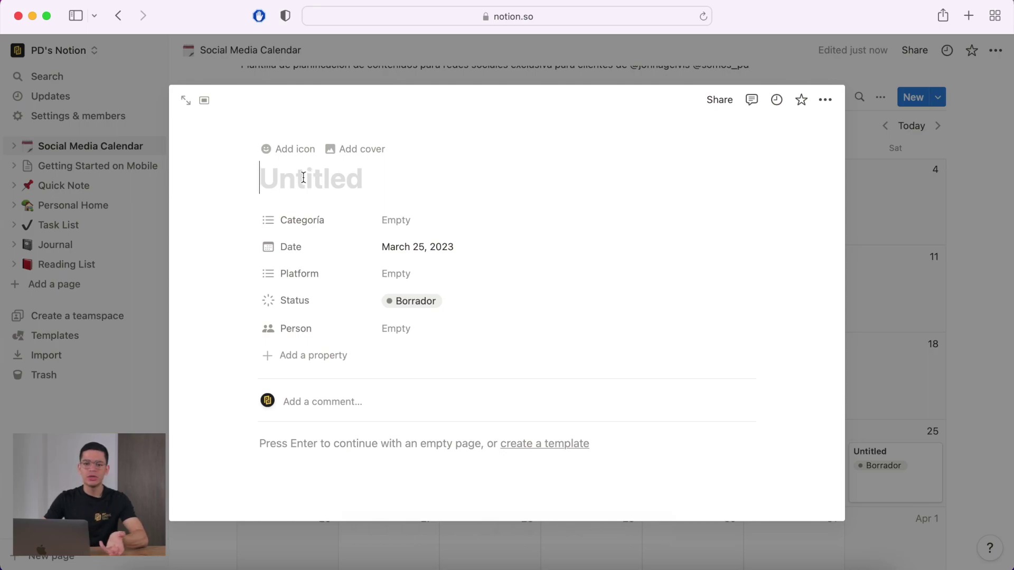
text(Tutp)
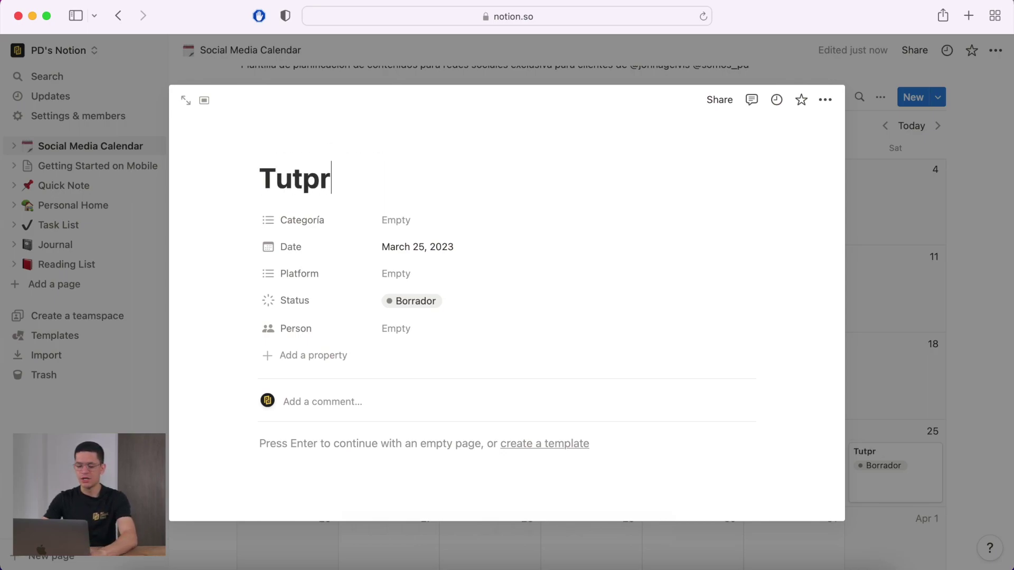
key(BackSpace)
text(orial facwboo)
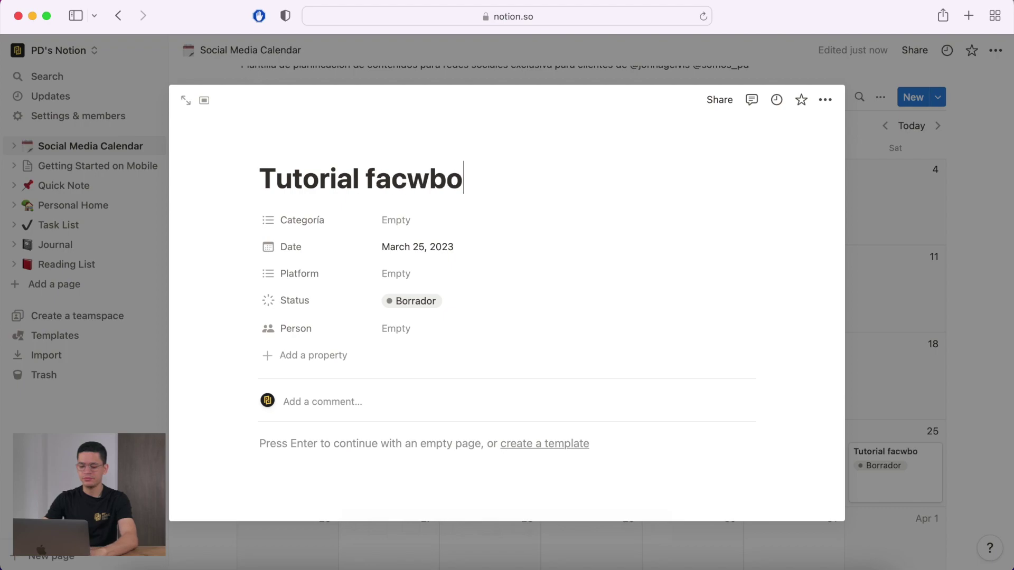
key(BackSpace)
key(BackSpace)
key(BackSpace)
key(BackSpace)
key(BackSpace)
key(BackSpace)
text(b ads)
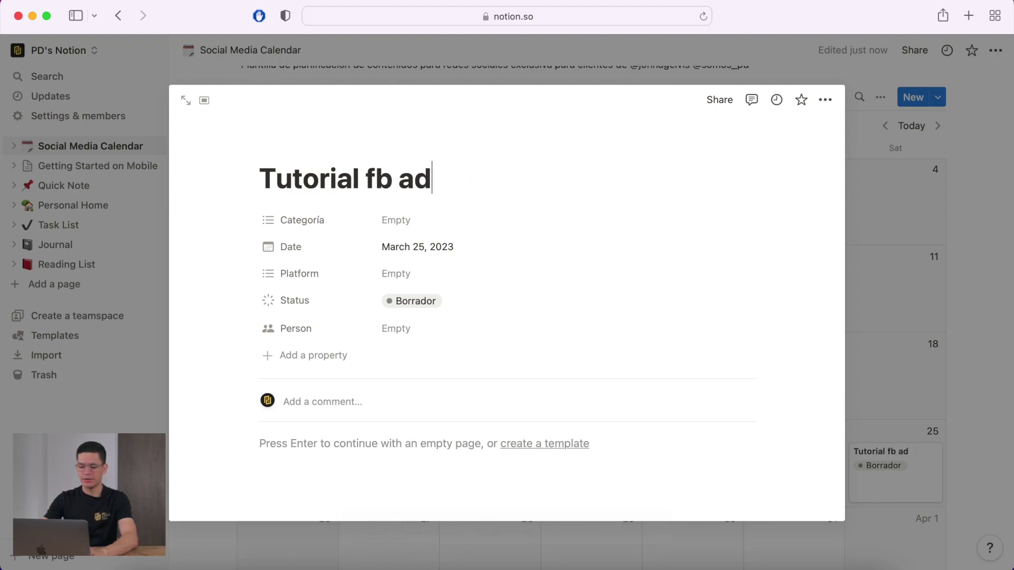
Set the Categoría of the Tutorial fb ads post to Valor
click(396, 221)
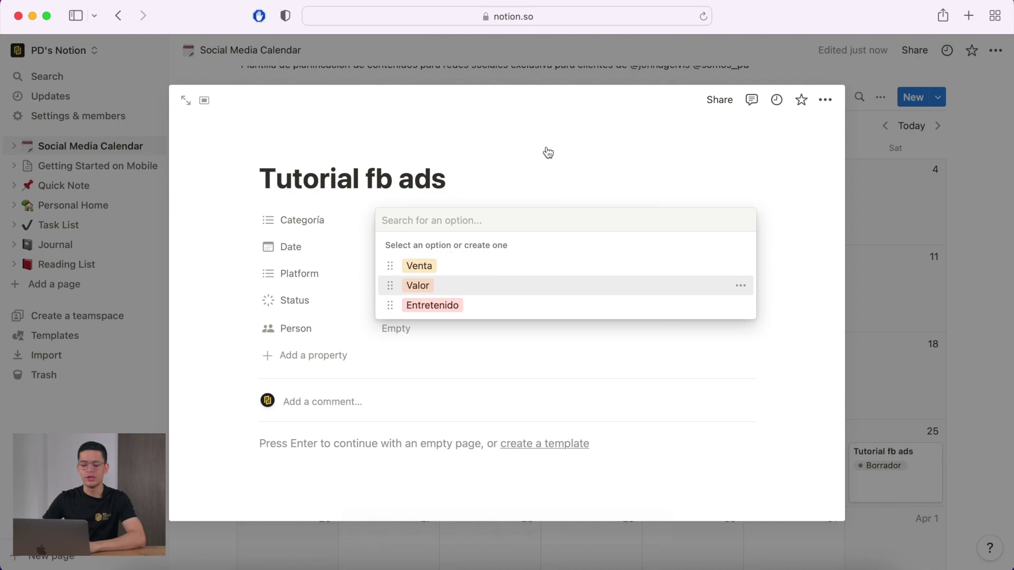
key(Return)
click(715, 139)
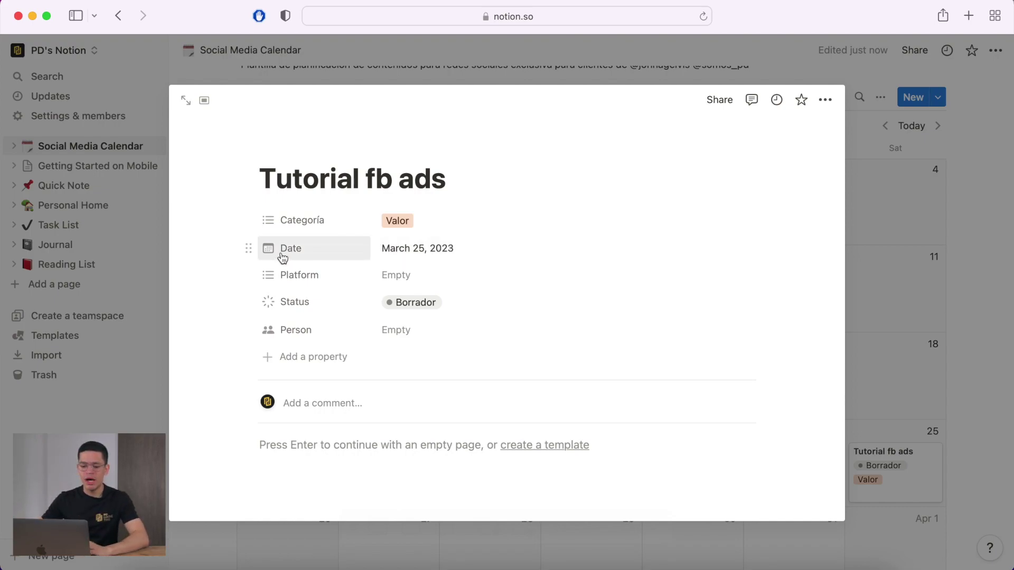
Include a time in the post's Date property and set it to 9:00 PM
click(417, 250)
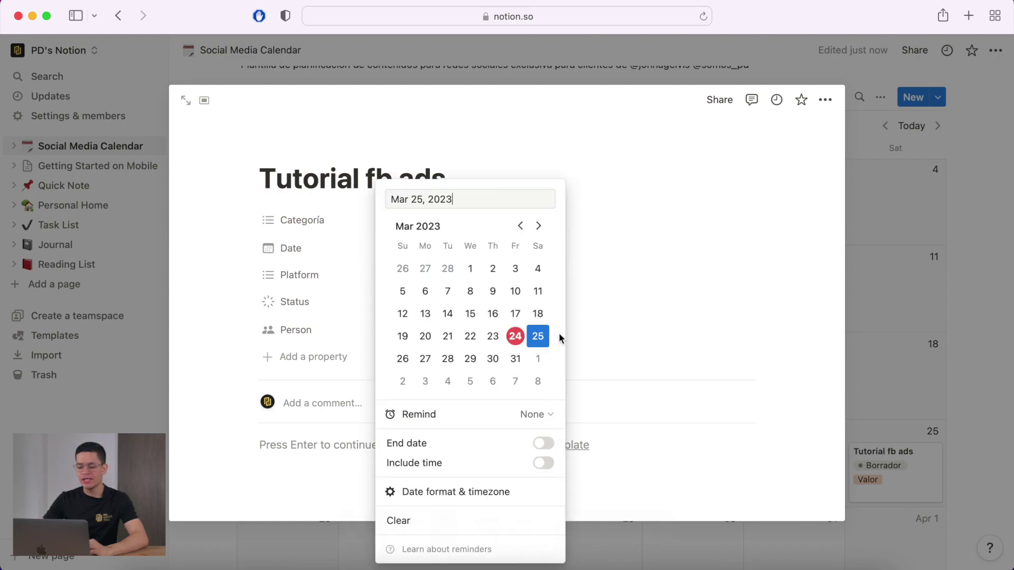
click(542, 464)
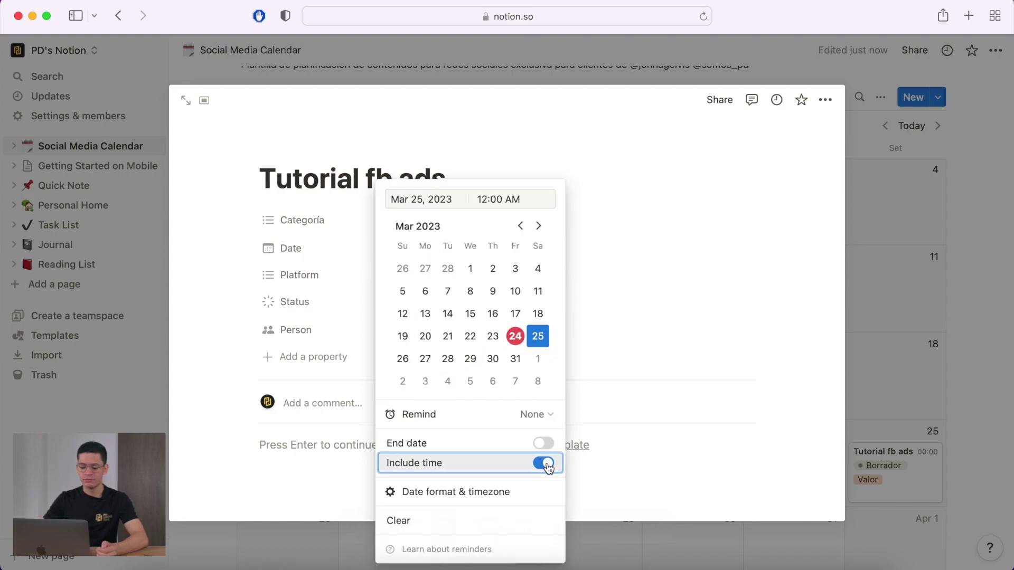
click(489, 199)
key(super+a)
text(9:00 AM)
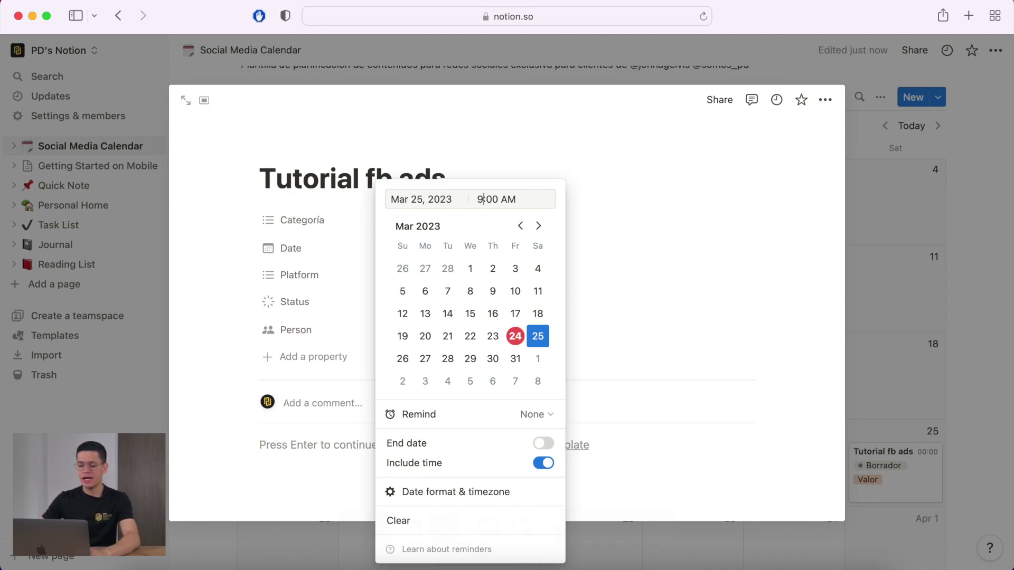
key(BackSpace)
key(BackSpace)
text(pm)
click(683, 224)
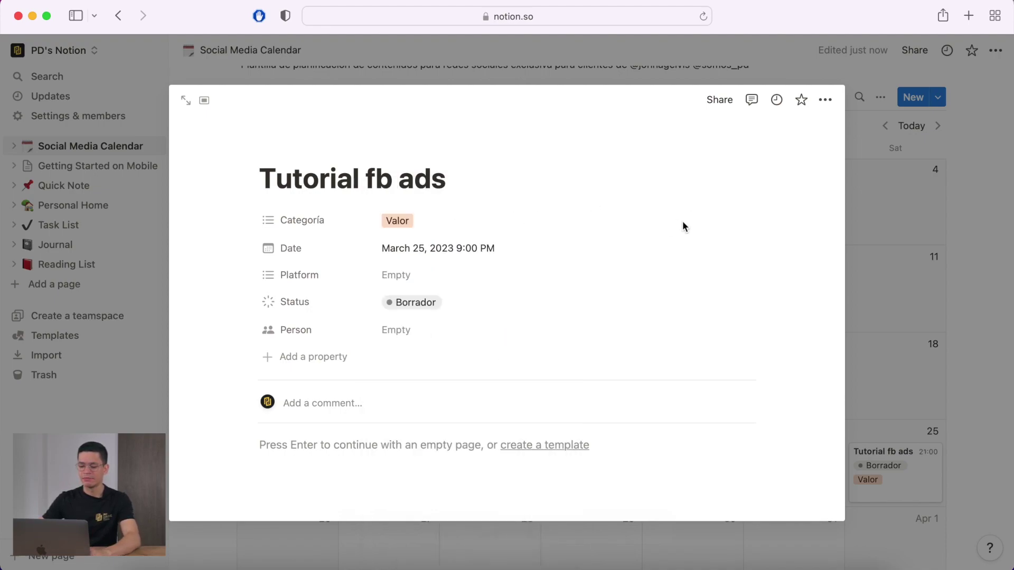
Set the post's Platform property to Instagram
click(465, 275)
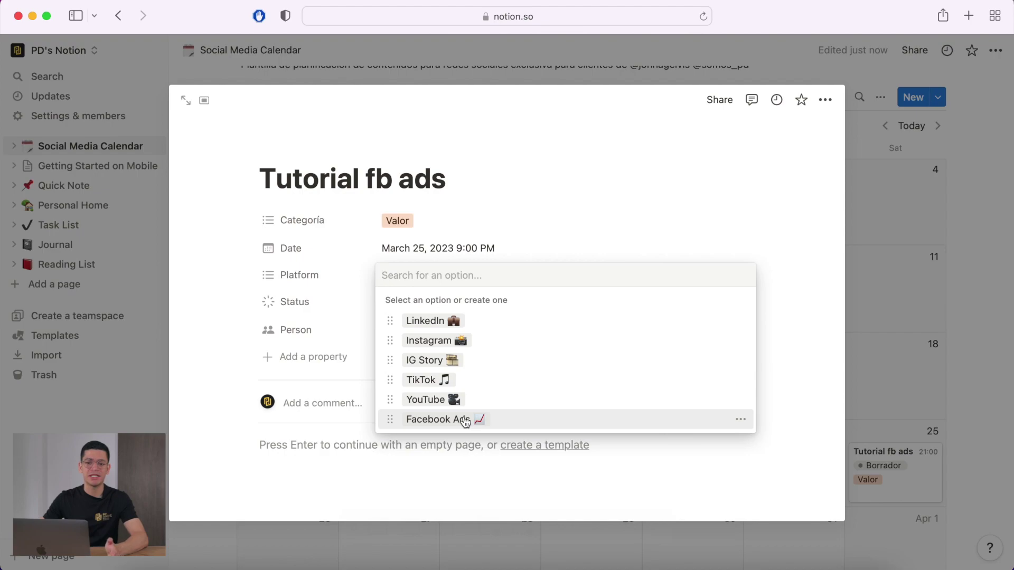
click(448, 342)
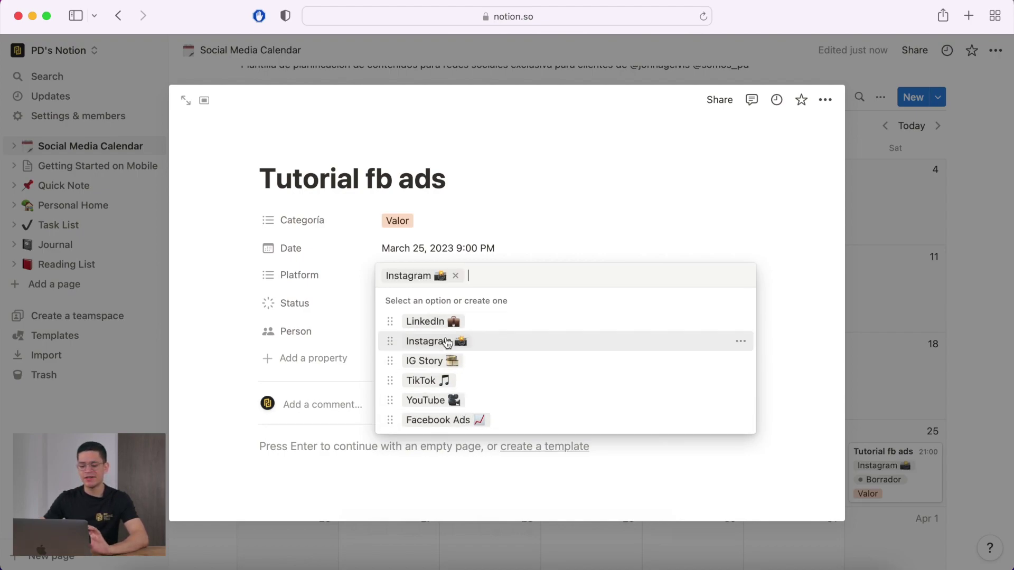
click(727, 181)
Check which people can be assigned in the post's Person property
scroll(692, 188, down, 1)
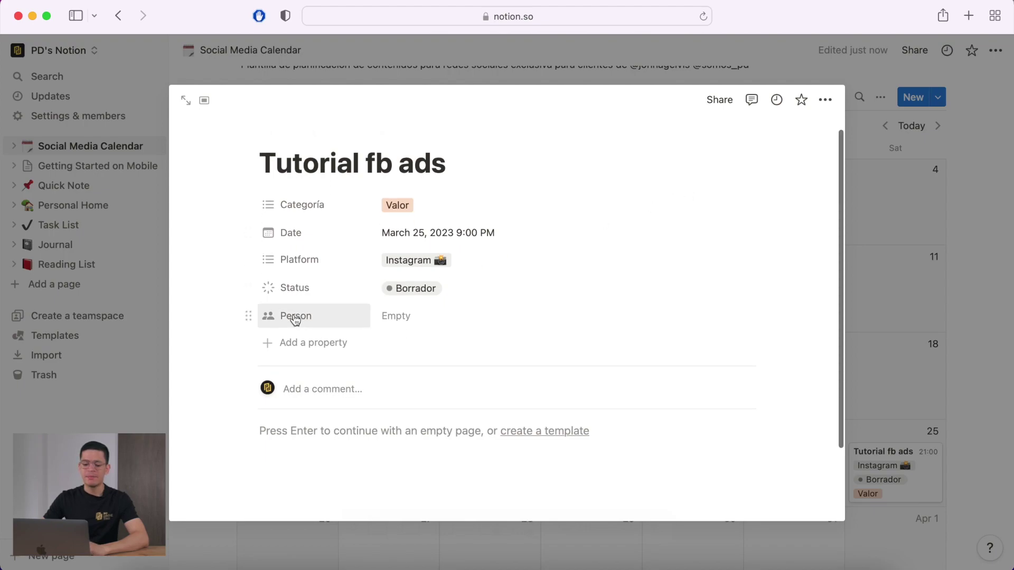
click(410, 322)
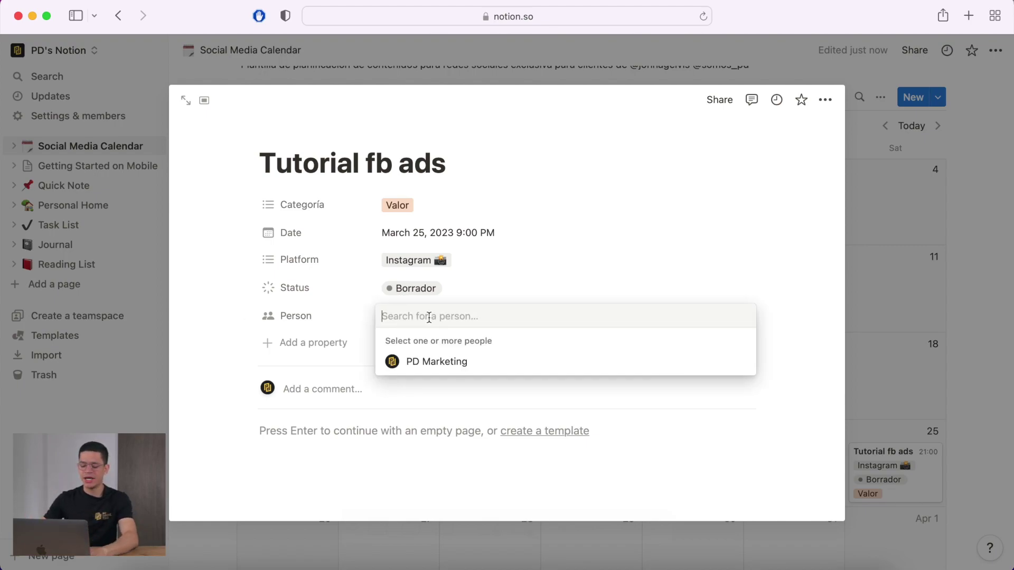
click(696, 198)
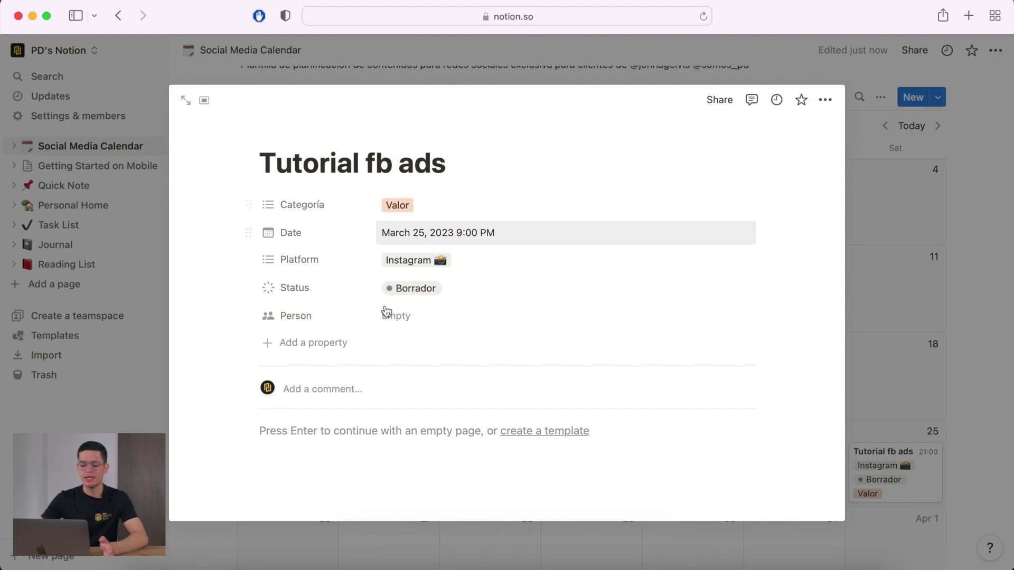
Advance the post's Status through Por enviar a diseñar, Por editar and Listo para publicar to Publicado
scroll(414, 322, up, 1)
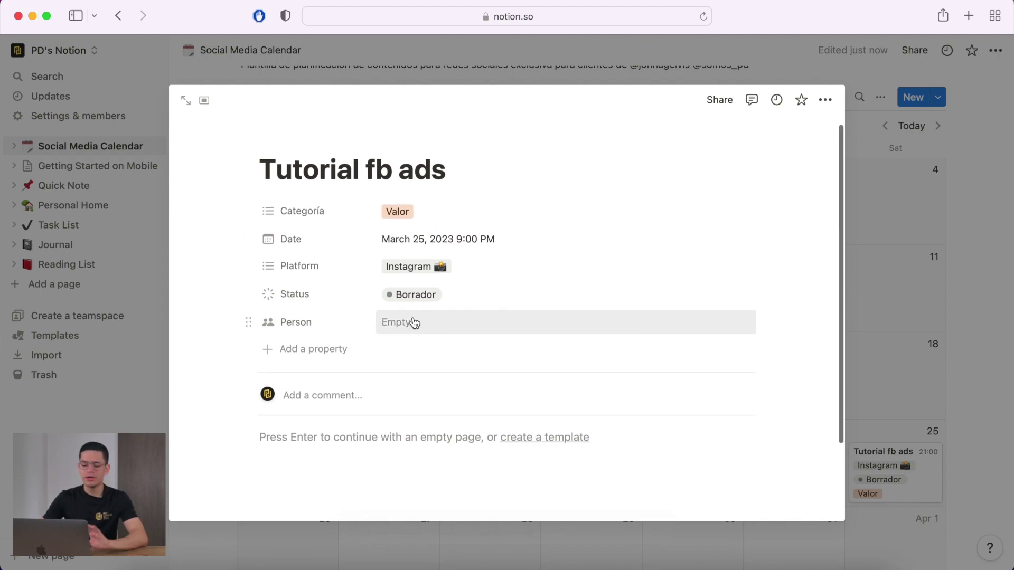
click(402, 300)
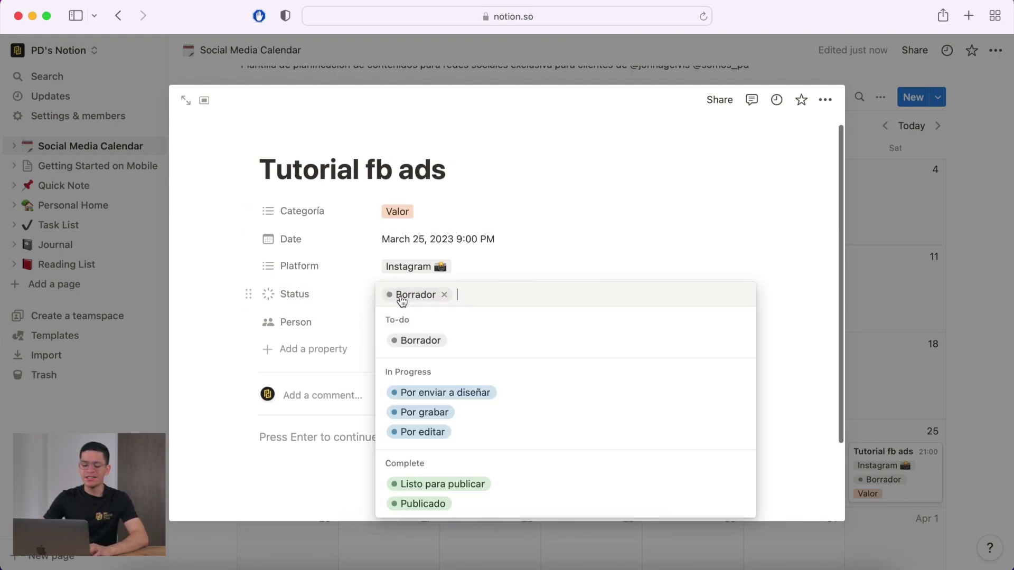
click(461, 398)
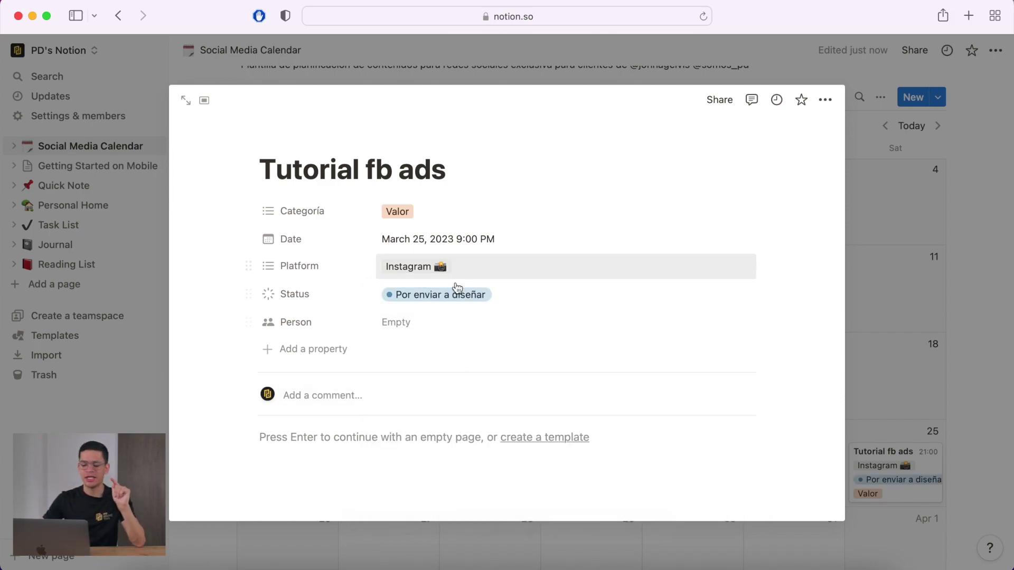
click(441, 300)
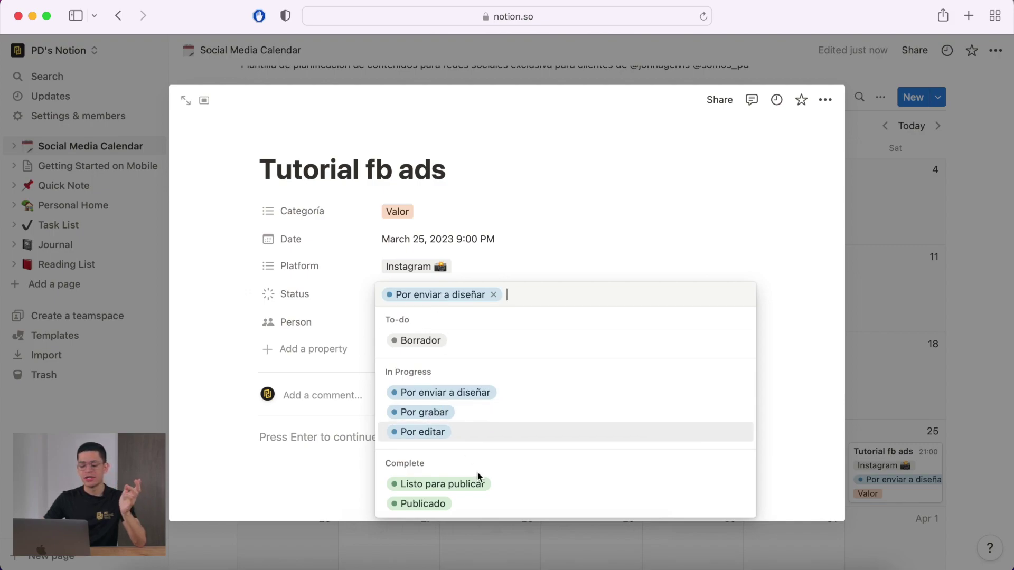
click(422, 437)
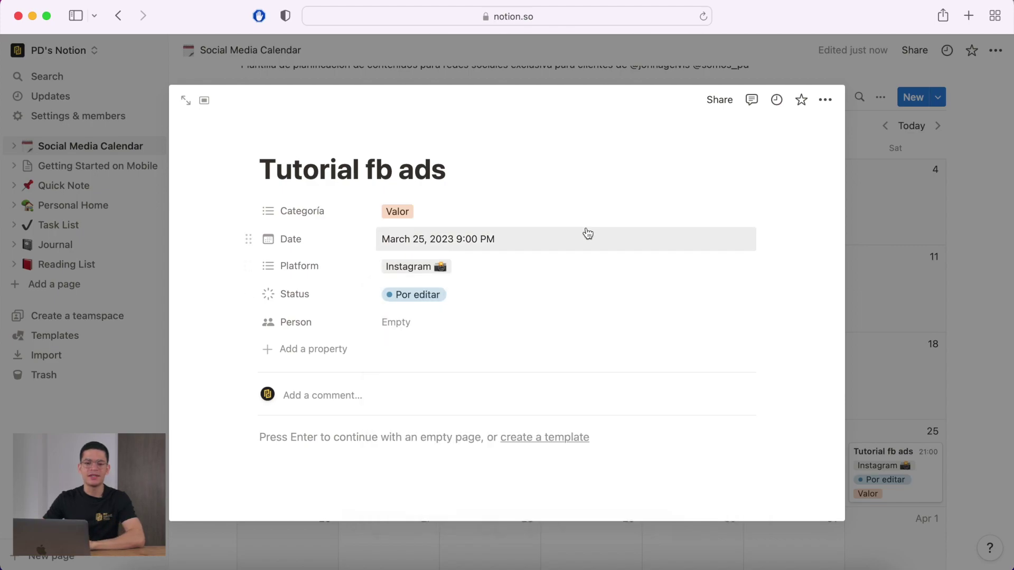
click(408, 297)
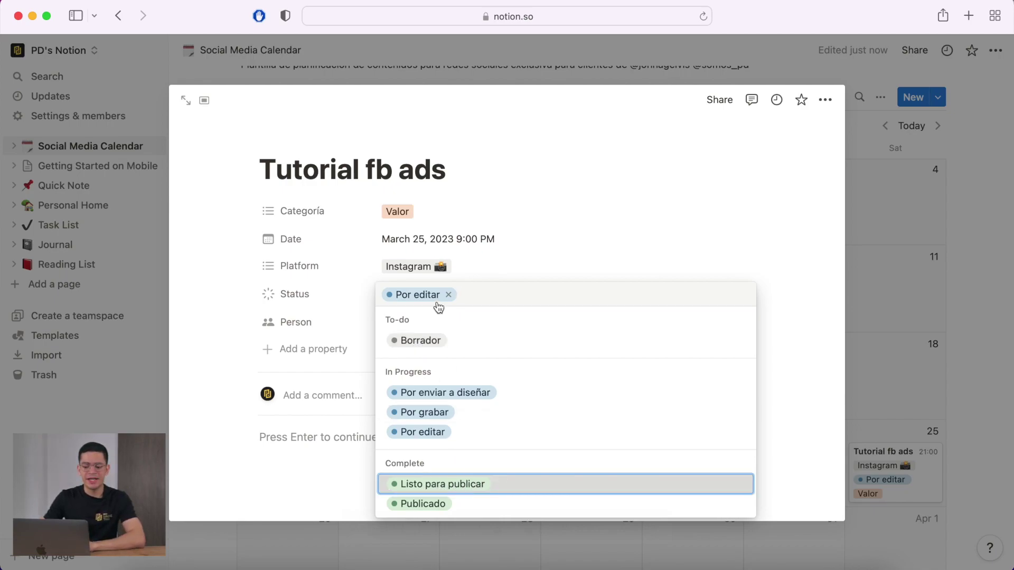
click(456, 490)
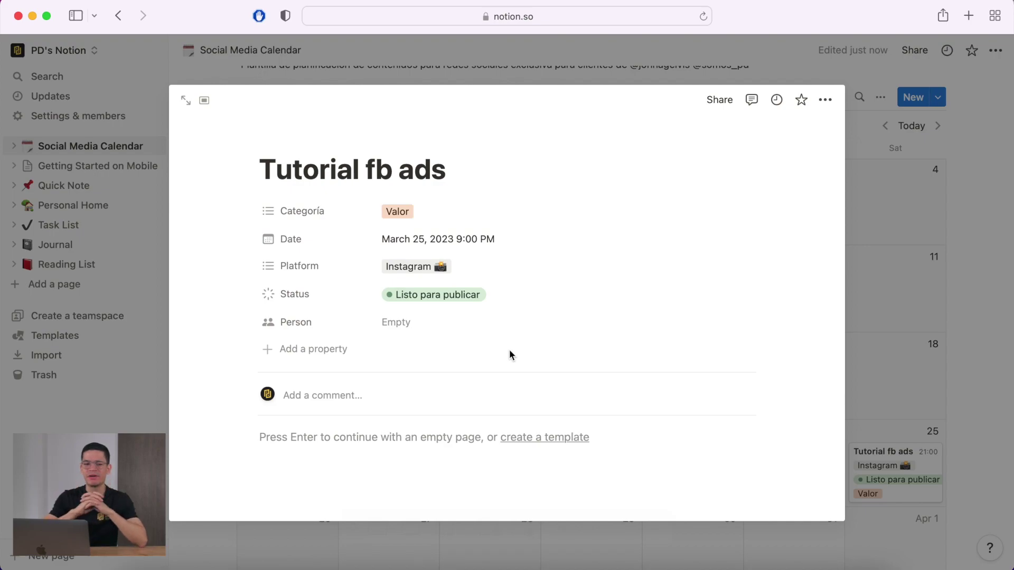
click(436, 295)
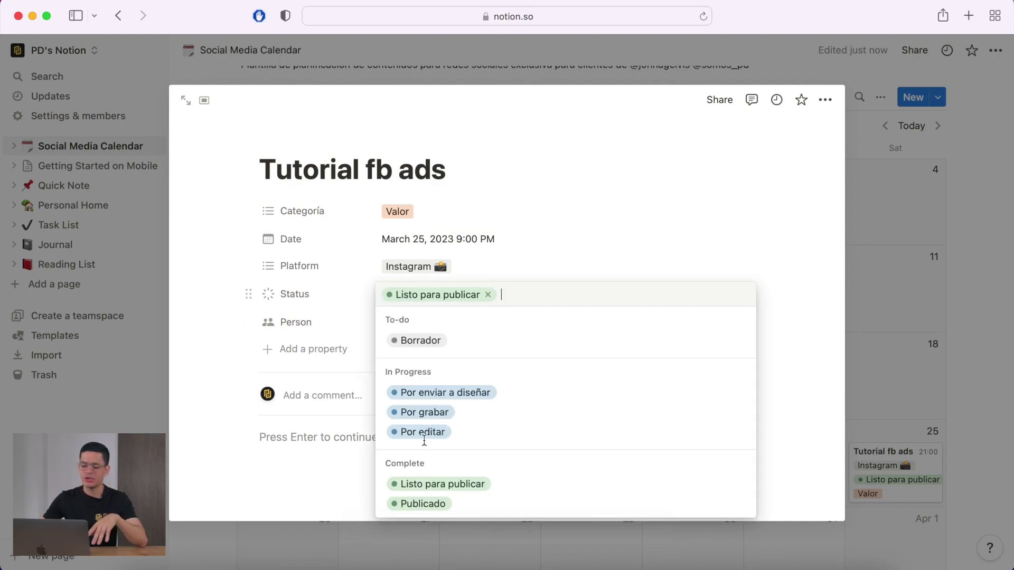
click(423, 505)
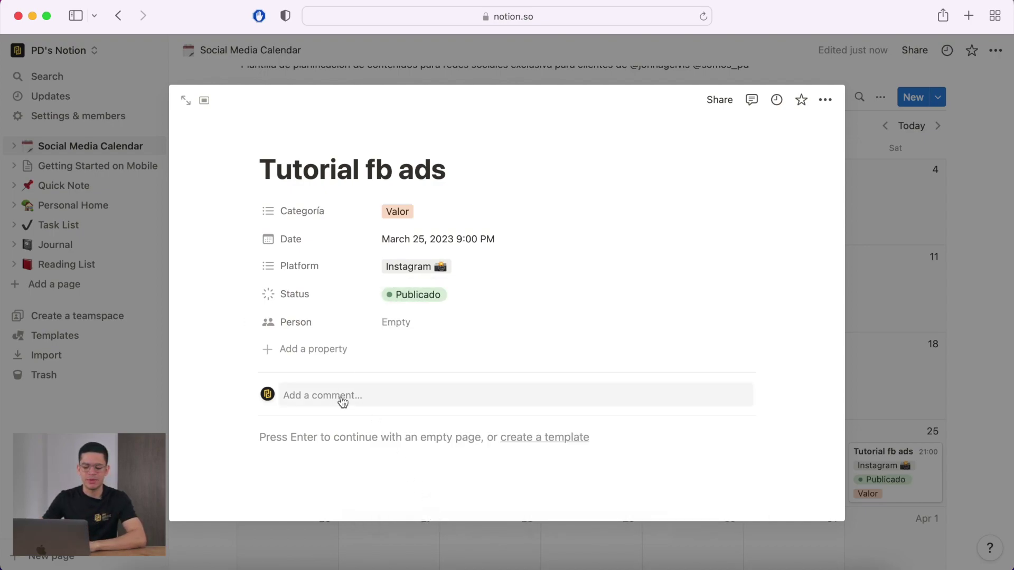
Start the post's body with the line "Guión del video:" and add an empty line below it
click(299, 437)
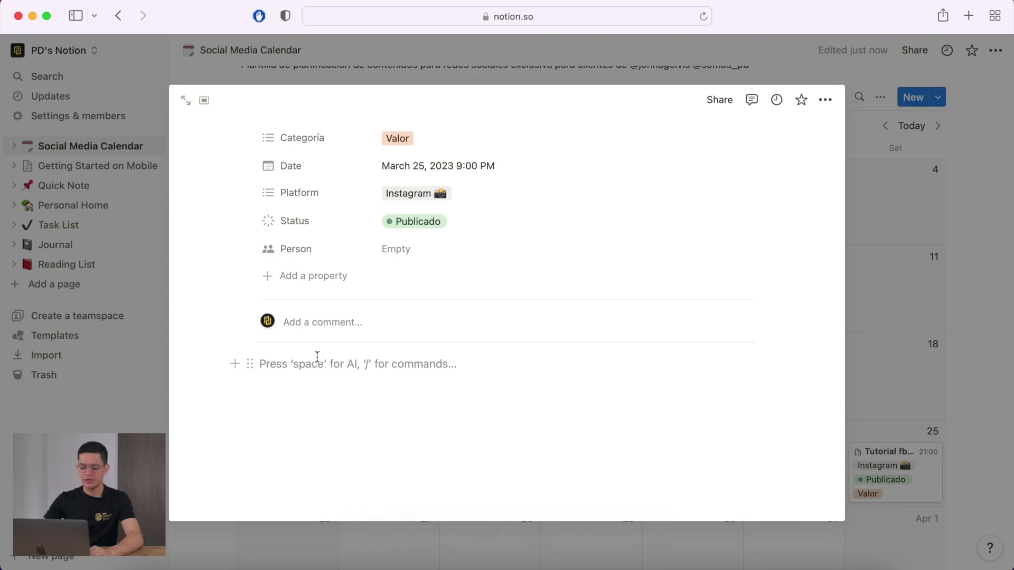
text(Guión de l video:)
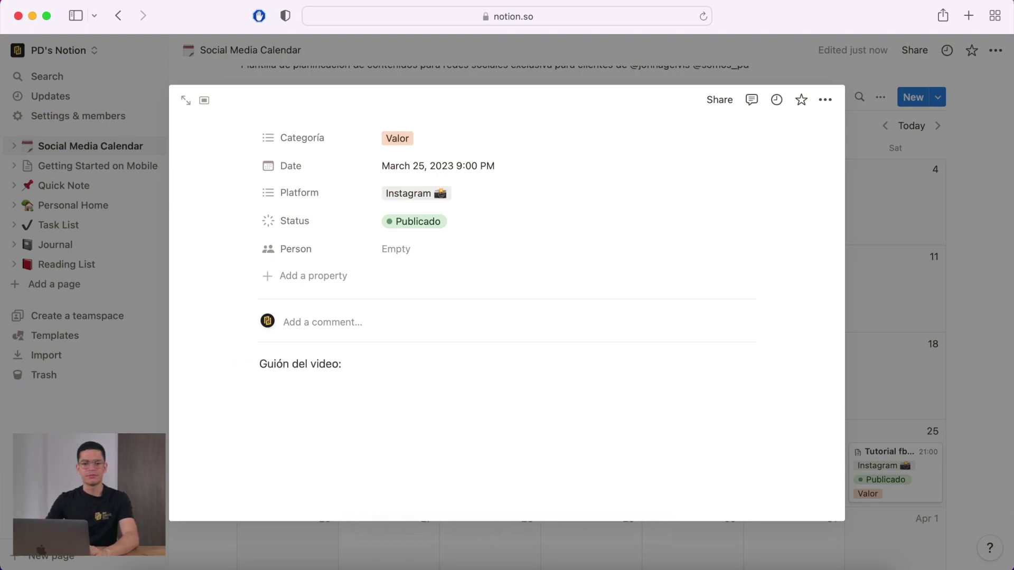
key(Return)
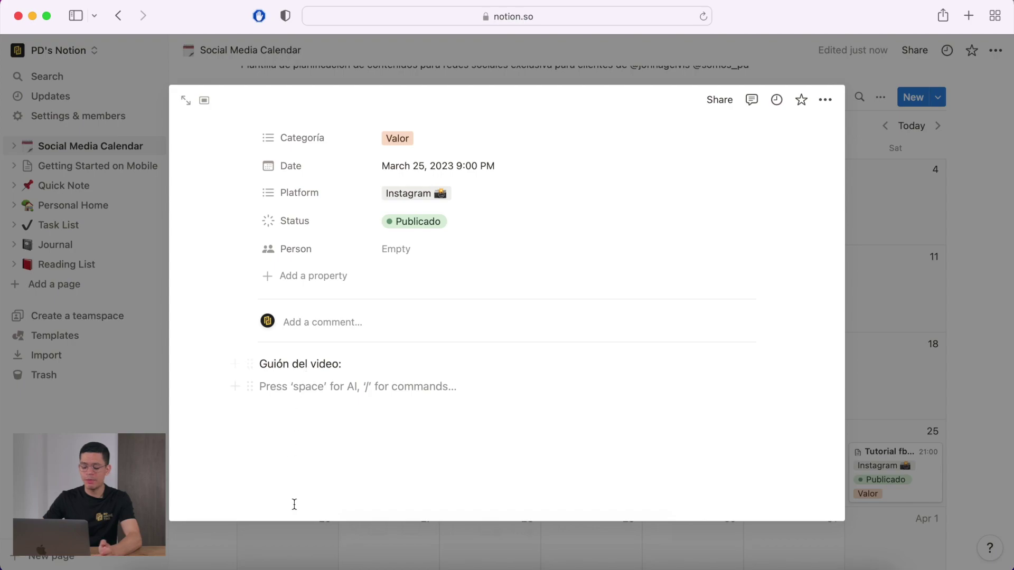
Examine the basic and media block types that can be inserted below "Guión del video:", without inserting any
text(/)
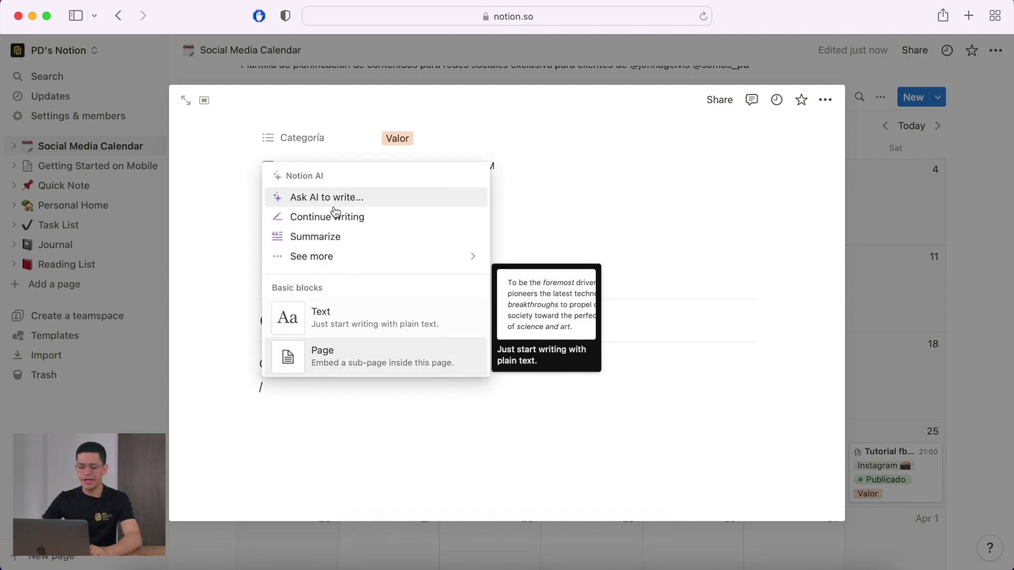
scroll(328, 220, down, 3)
scroll(332, 223, up, 2)
scroll(333, 223, down, 3)
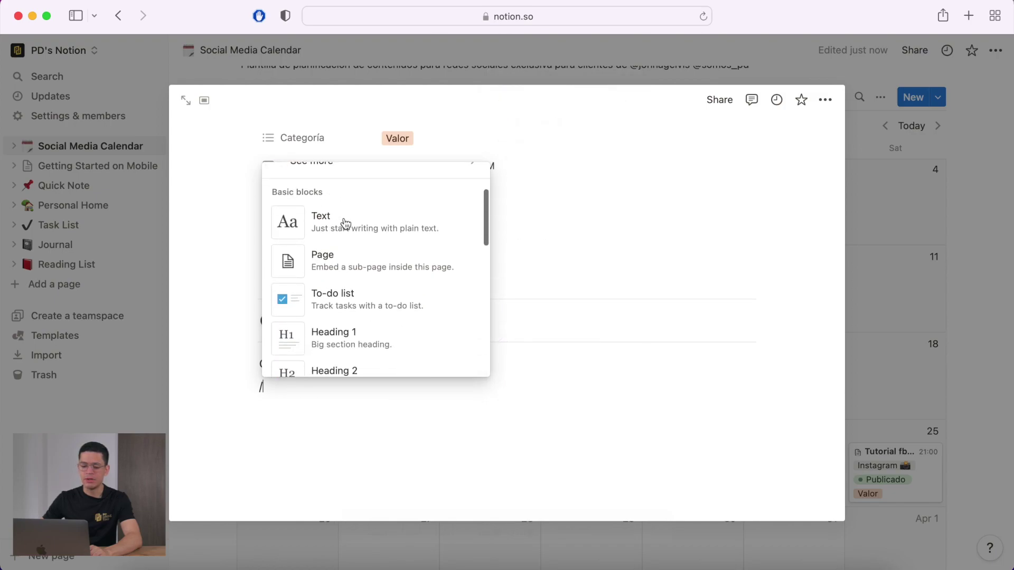
scroll(378, 230, down, 2)
scroll(357, 256, down, 5)
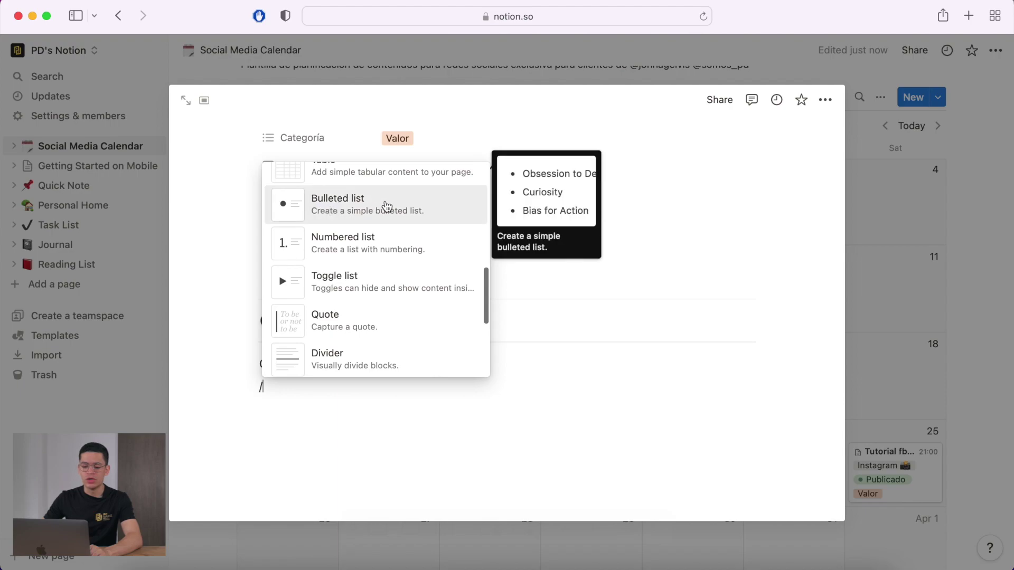
scroll(379, 207, down, 3)
scroll(379, 207, down, 4)
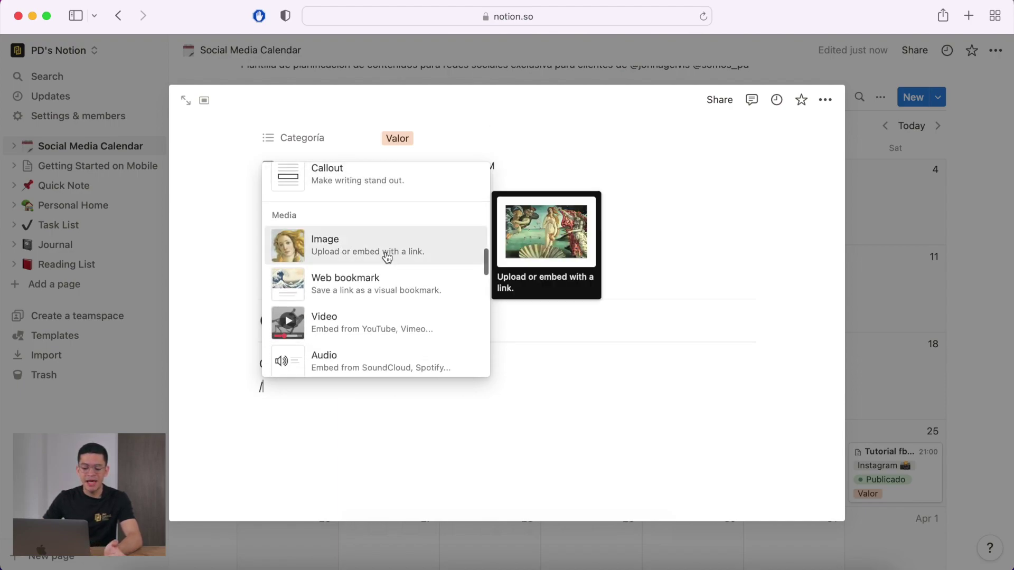
scroll(381, 256, down, 2)
key(Escape)
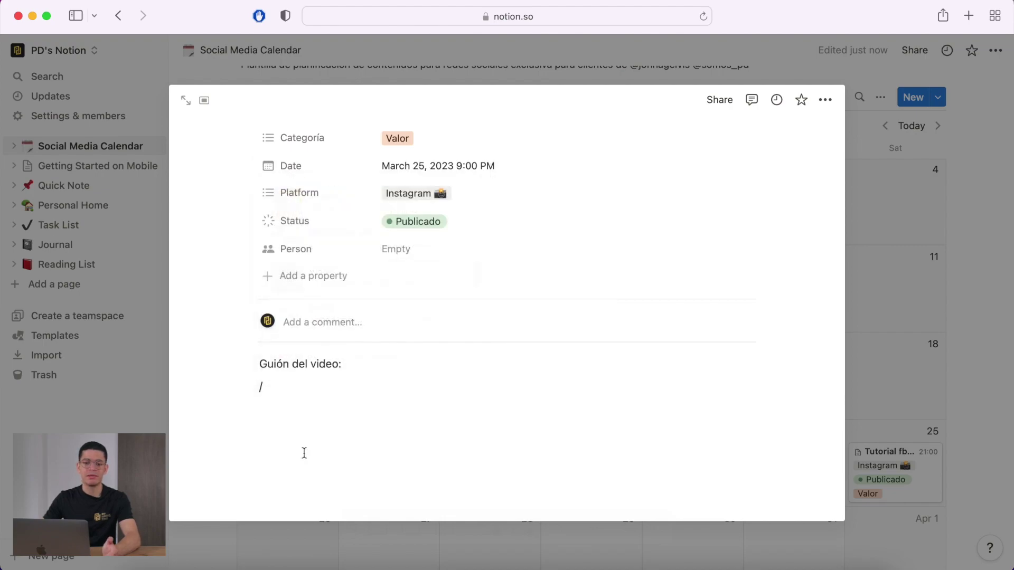
key(Escape)
key(BackSpace)
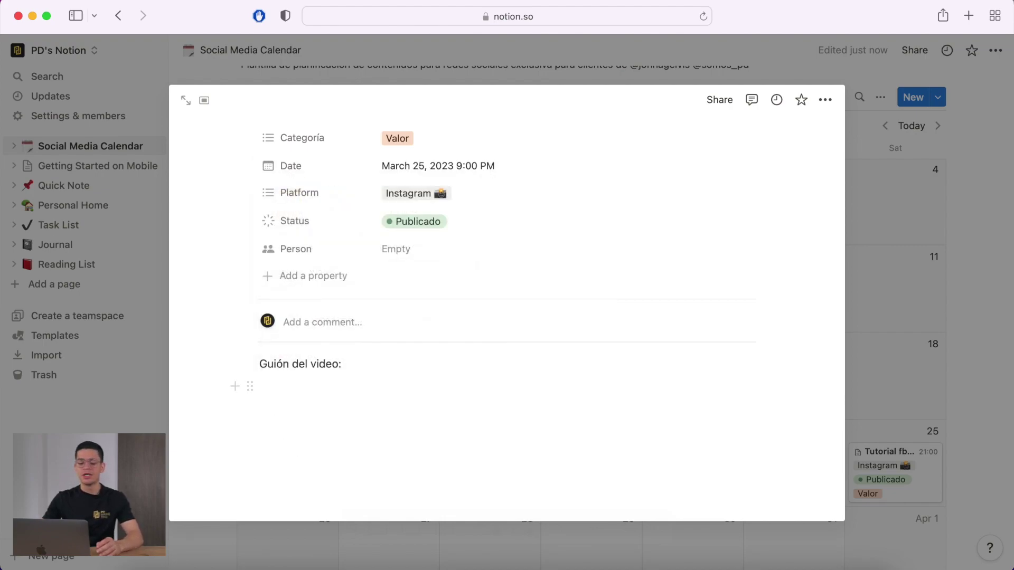
scroll(464, 183, up, 3)
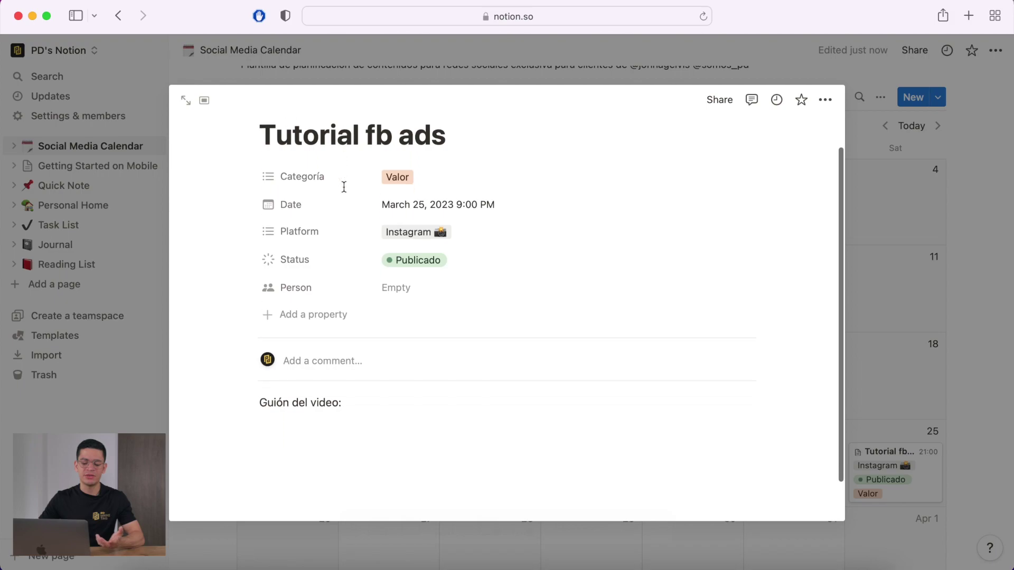
scroll(344, 190, down, 3)
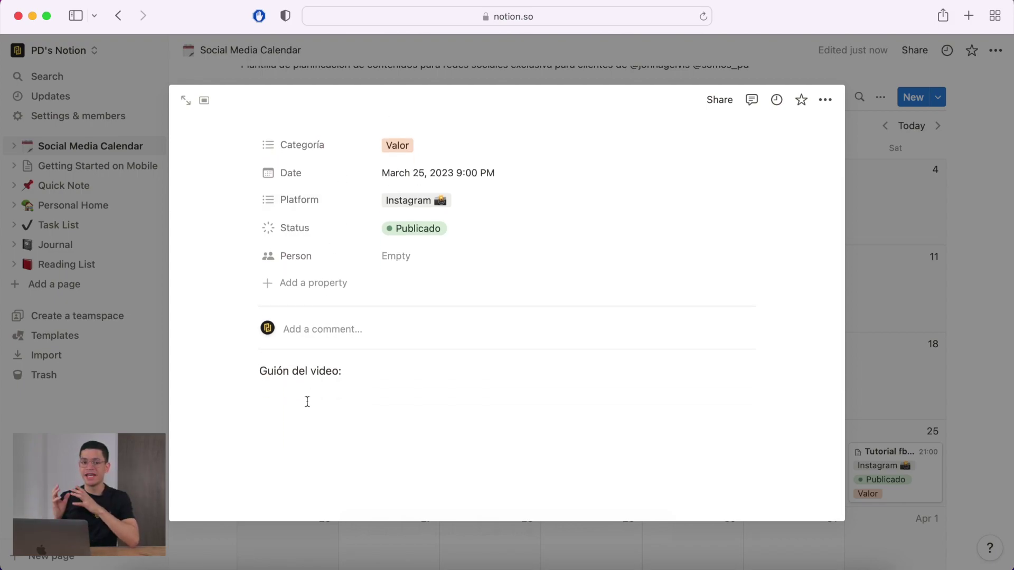
click(308, 402)
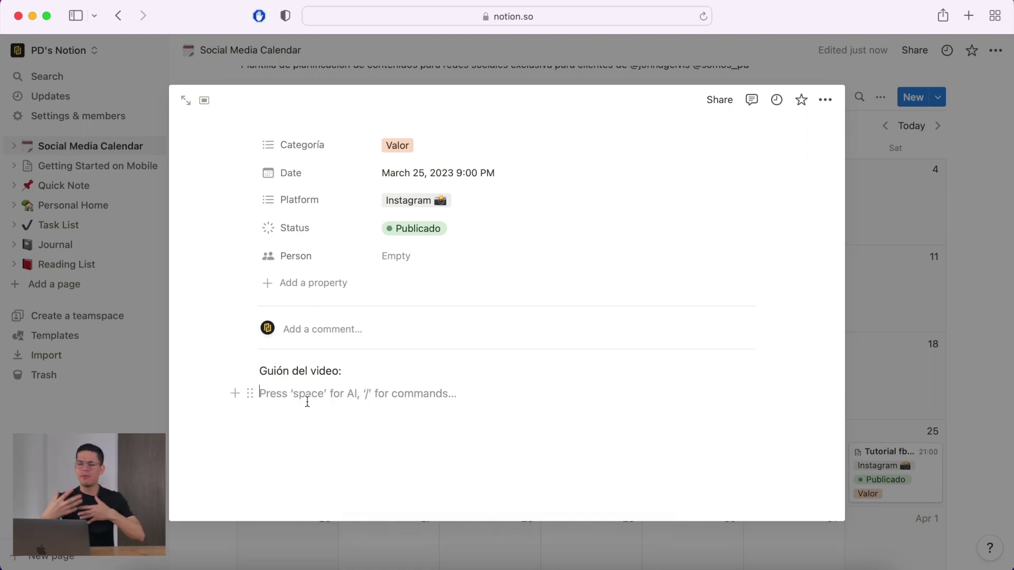
Add a page icon to the Tutorial fb ads post and look at the emojis available for it
scroll(308, 402, up, 2)
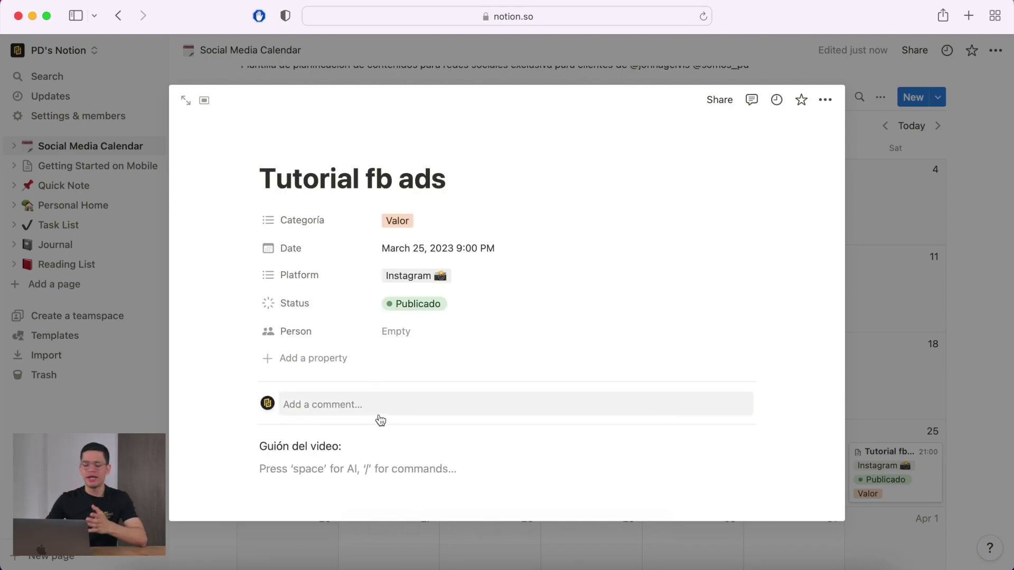
click(276, 153)
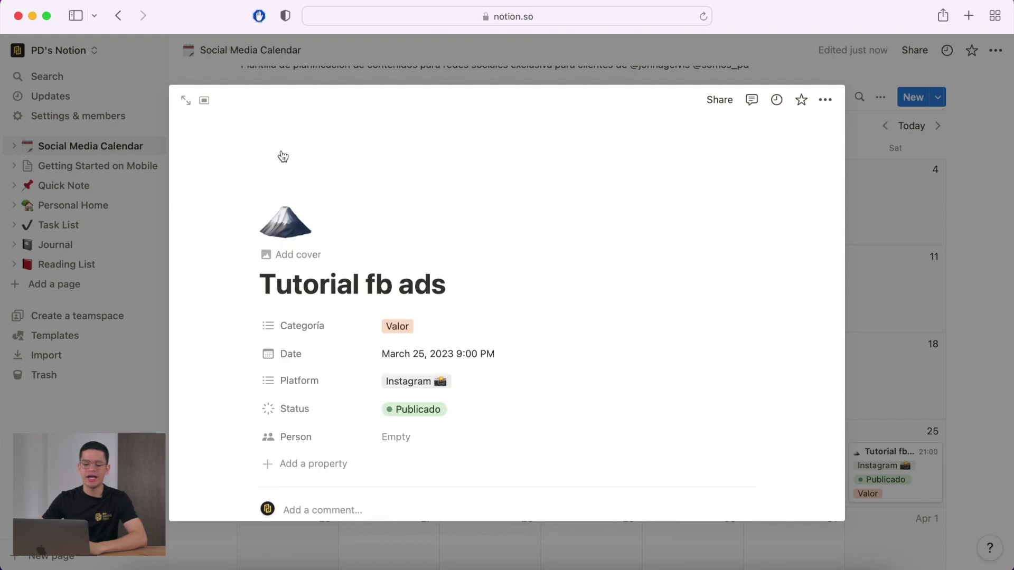
click(278, 224)
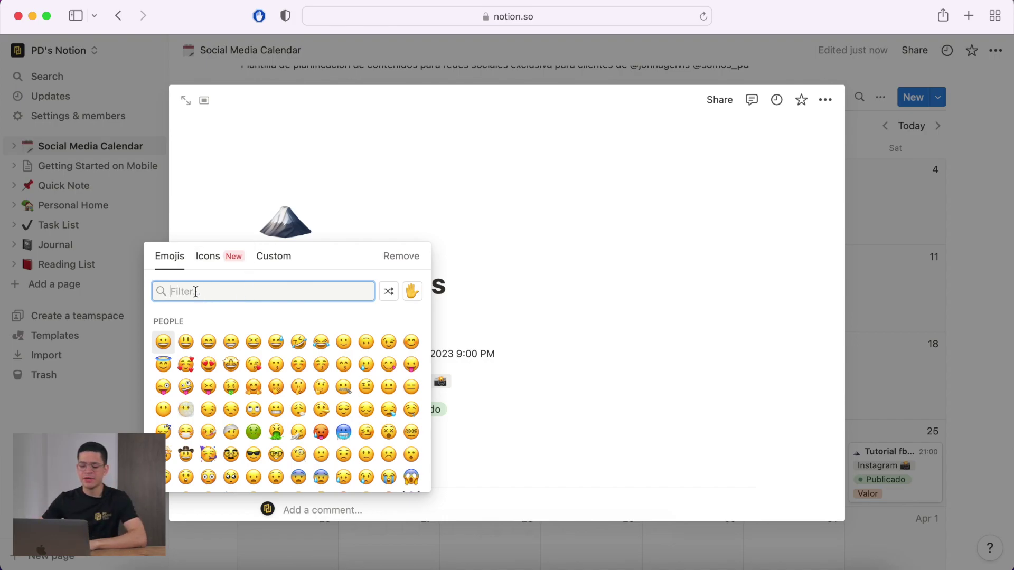
click(499, 272)
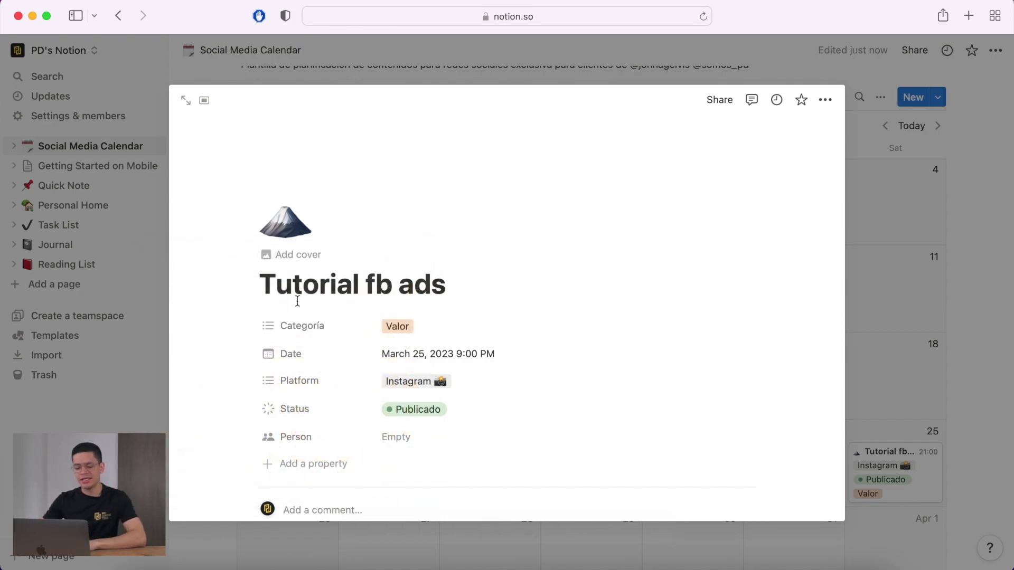
Find "video" emojis, set the post's icon to the video camera and close the post
click(285, 226)
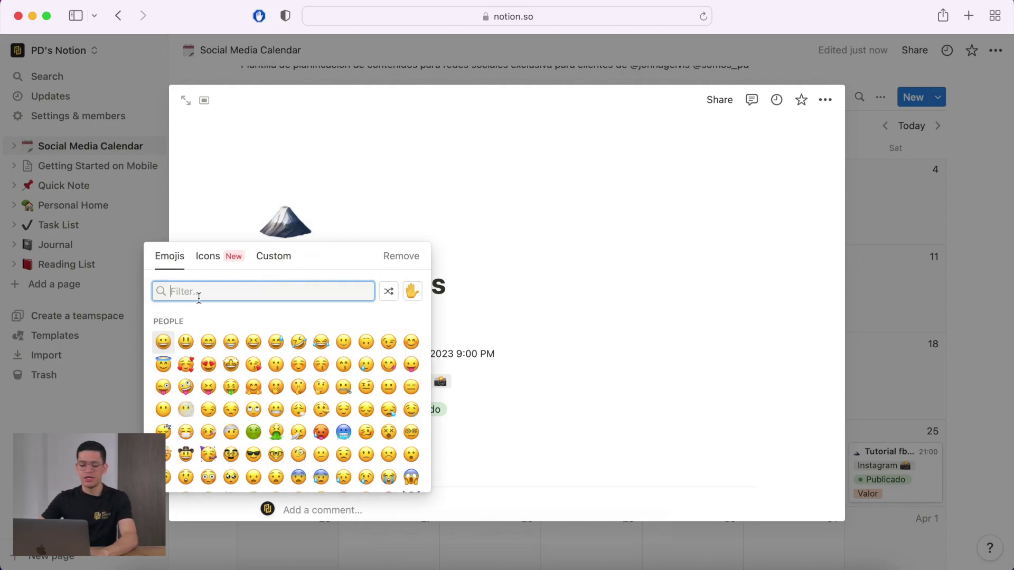
text(video)
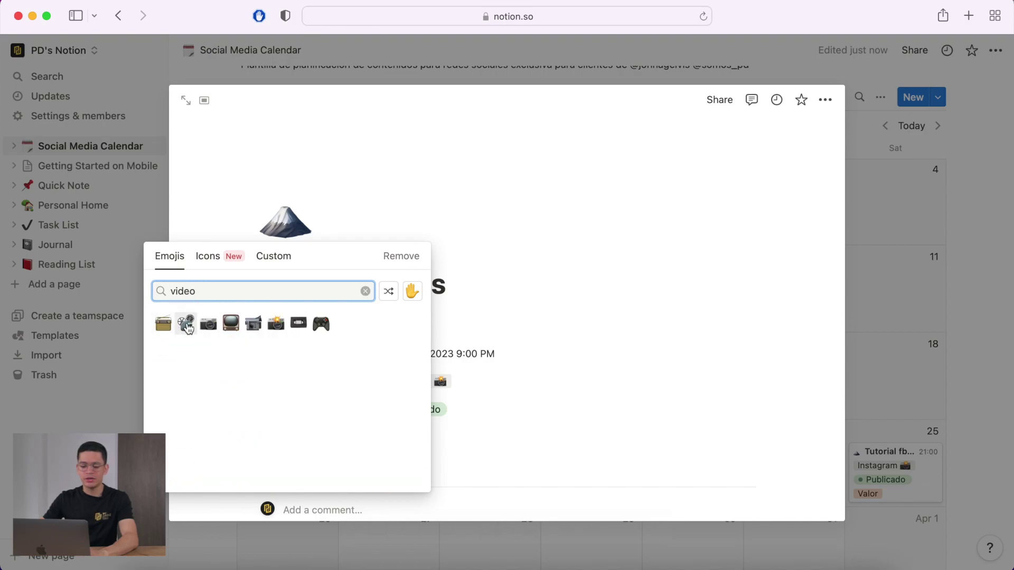
click(254, 324)
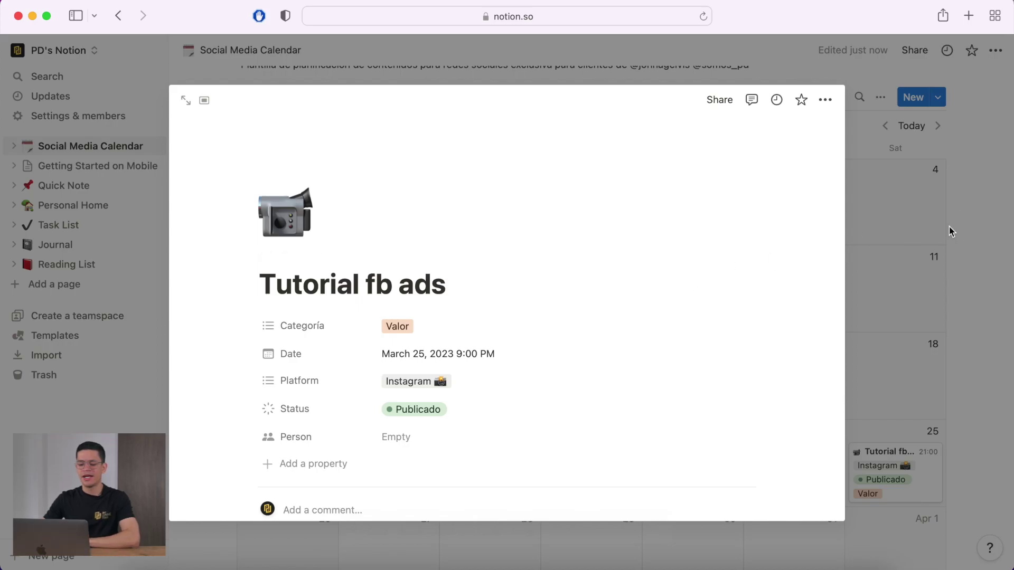
click(949, 226)
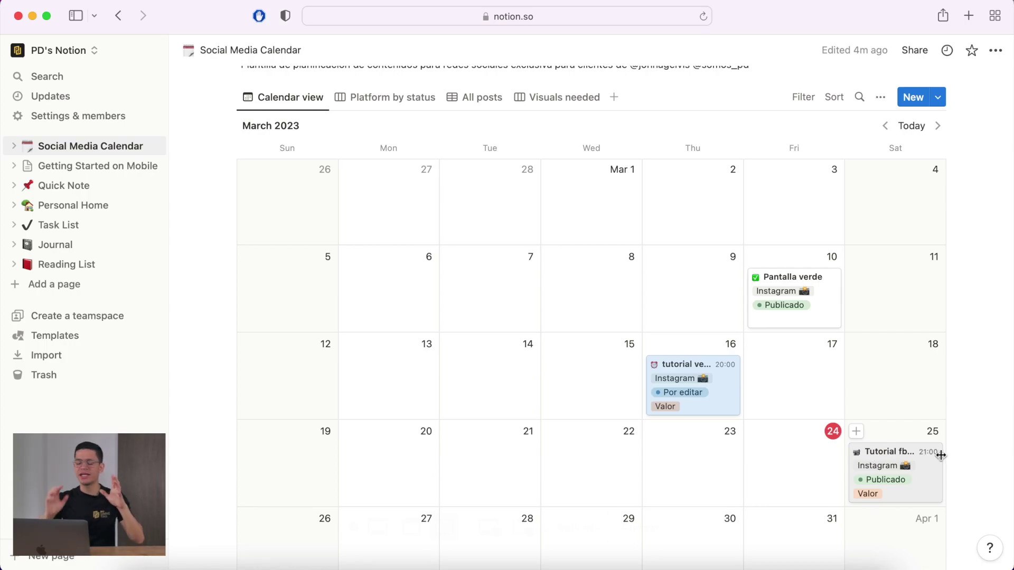
Reopen the Tutorial fb ads post, change its icon to the red alarm clock emoji and return to the calendar
click(898, 462)
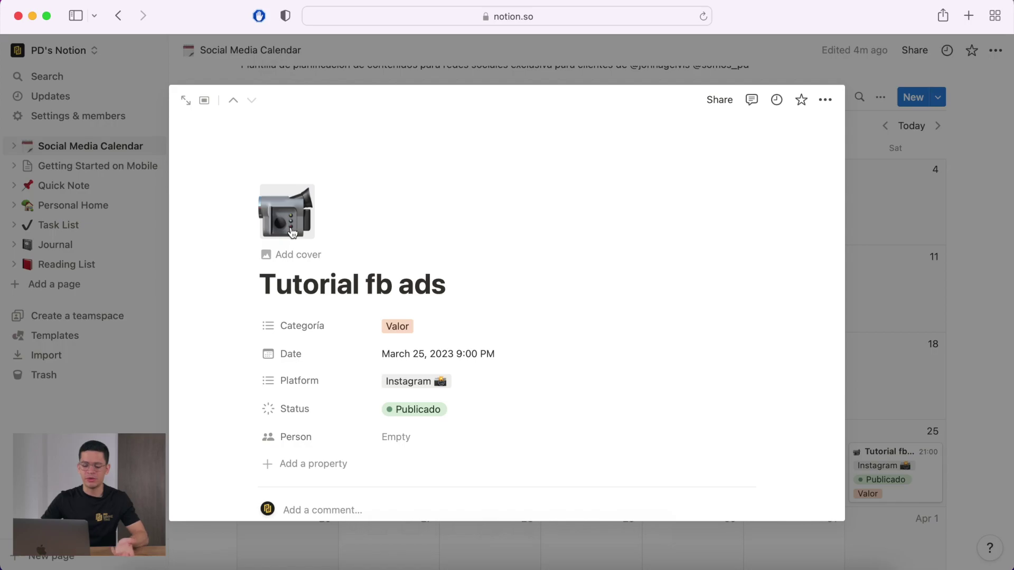
click(290, 228)
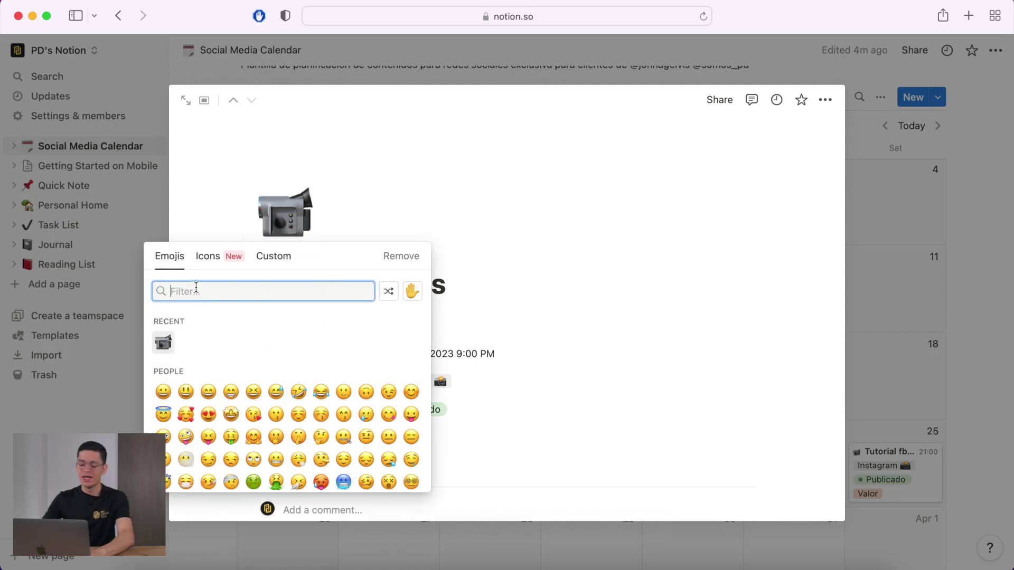
text(reloj)
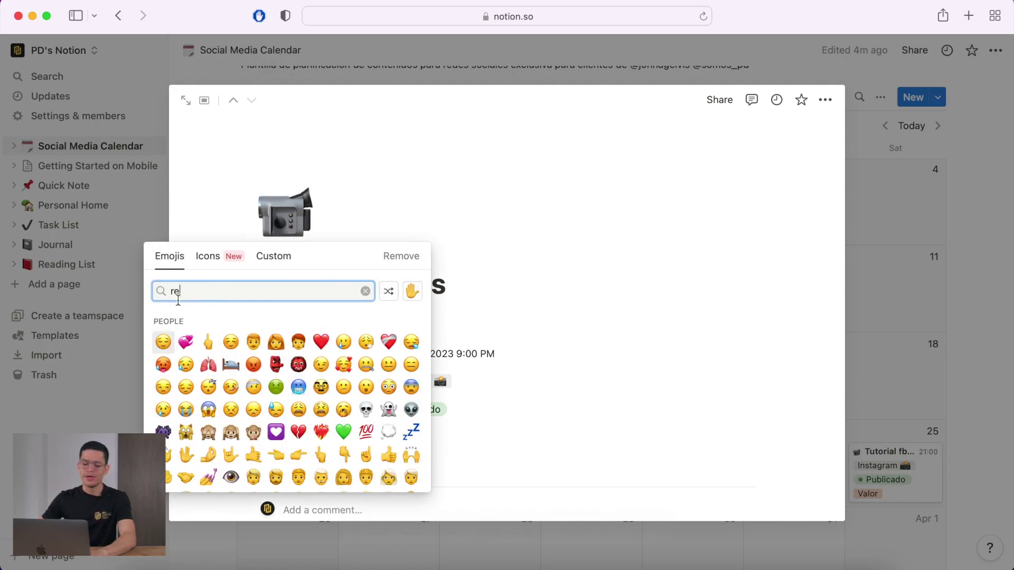
double_click(186, 294)
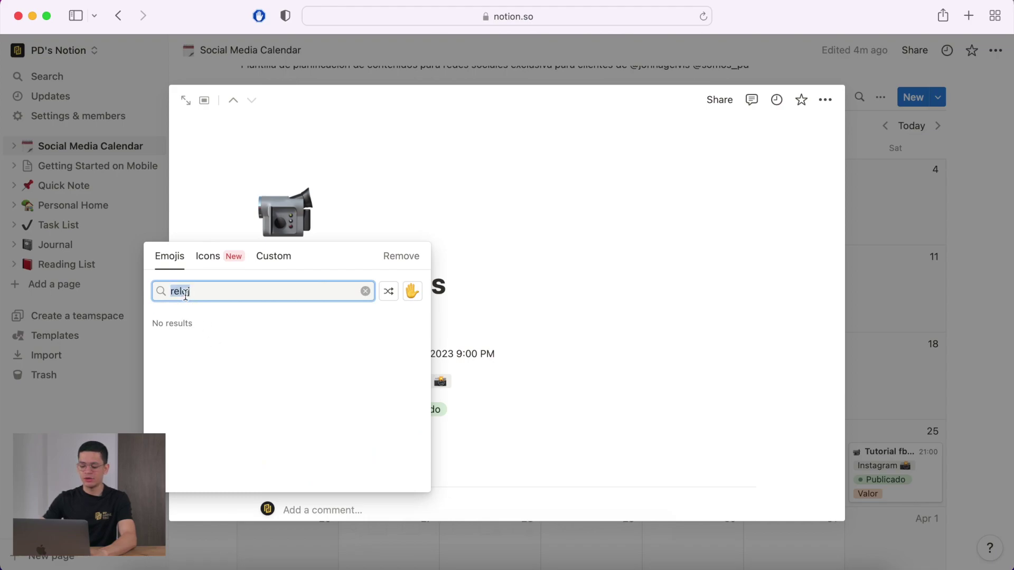
text(time)
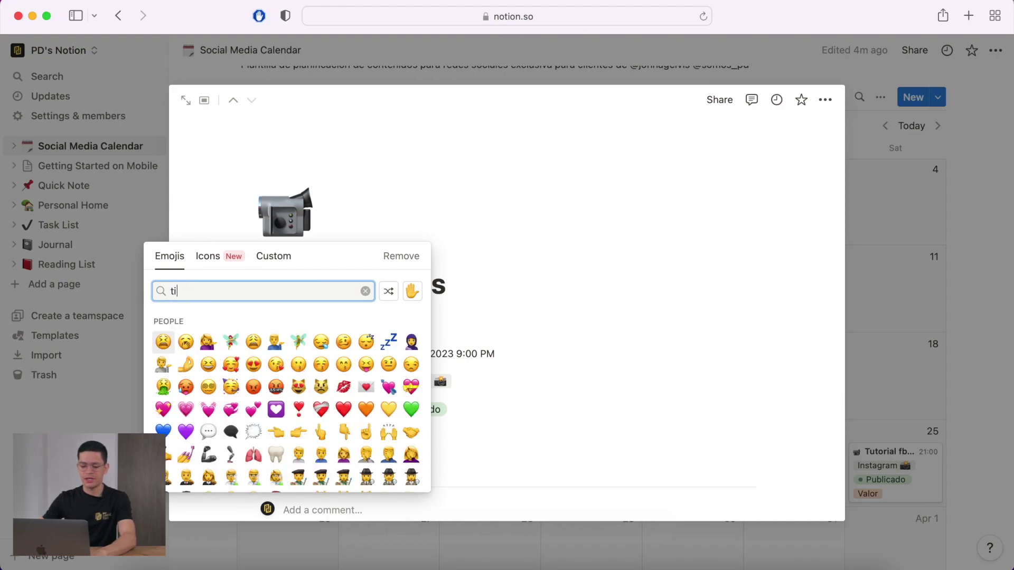
click(231, 323)
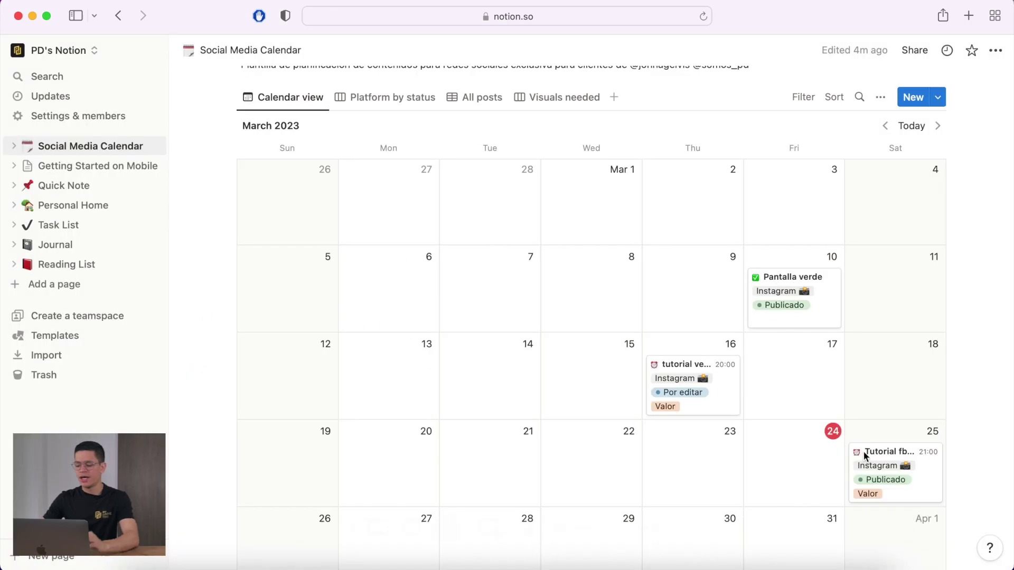
click(903, 315)
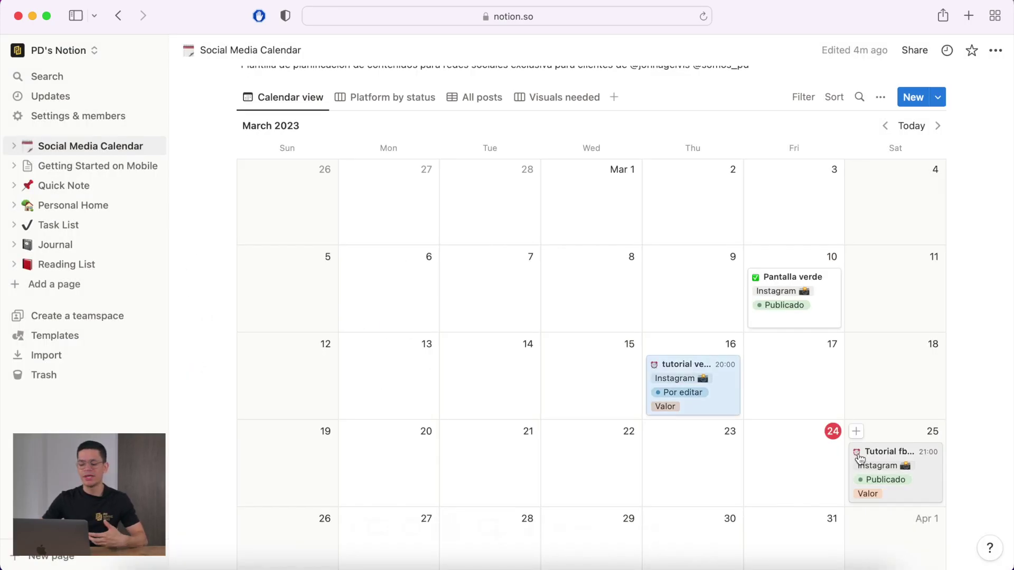
Change the Tutorial fb ads post's icon to the green check mark emoji and return to the calendar
click(888, 452)
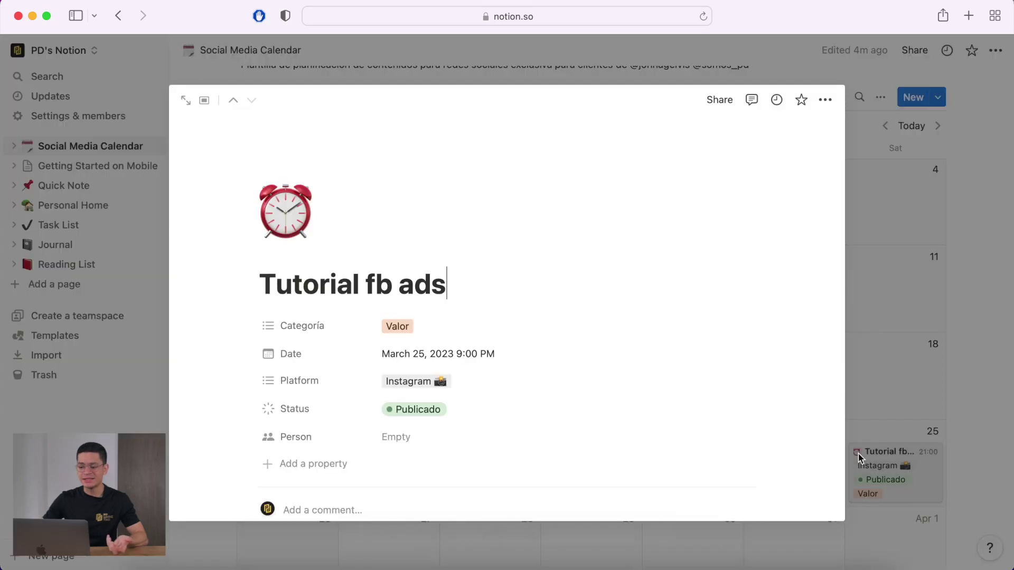
click(281, 229)
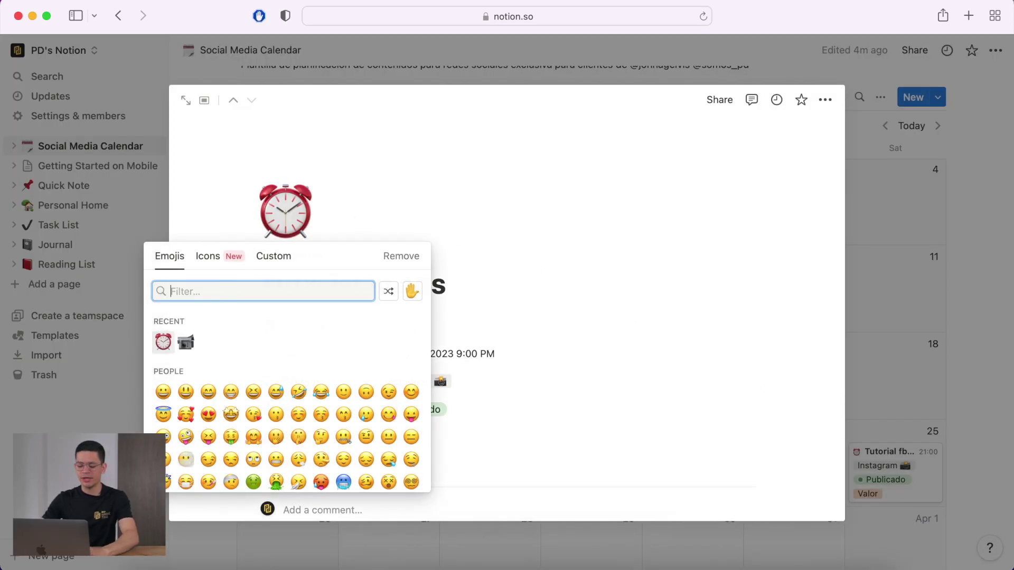
text(check)
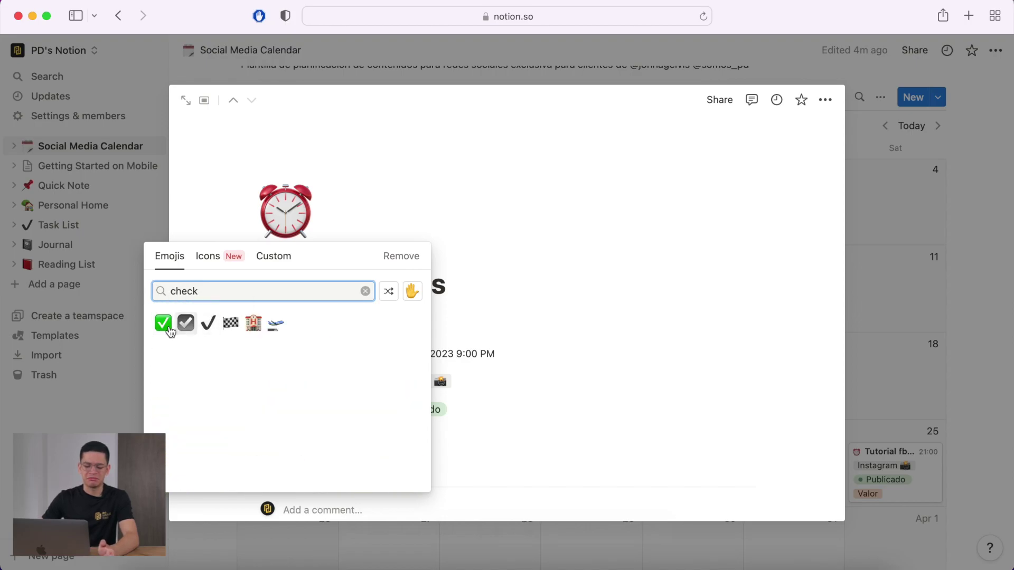
click(163, 323)
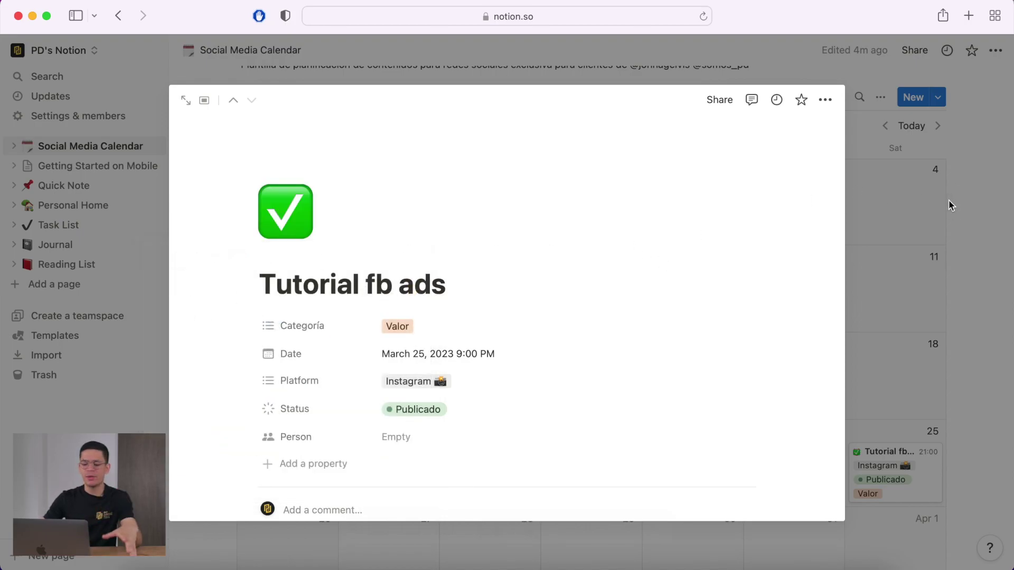
click(948, 200)
Open the Tutorial fb ads post and add a Select property named "Formato"
scroll(839, 388, down, 1)
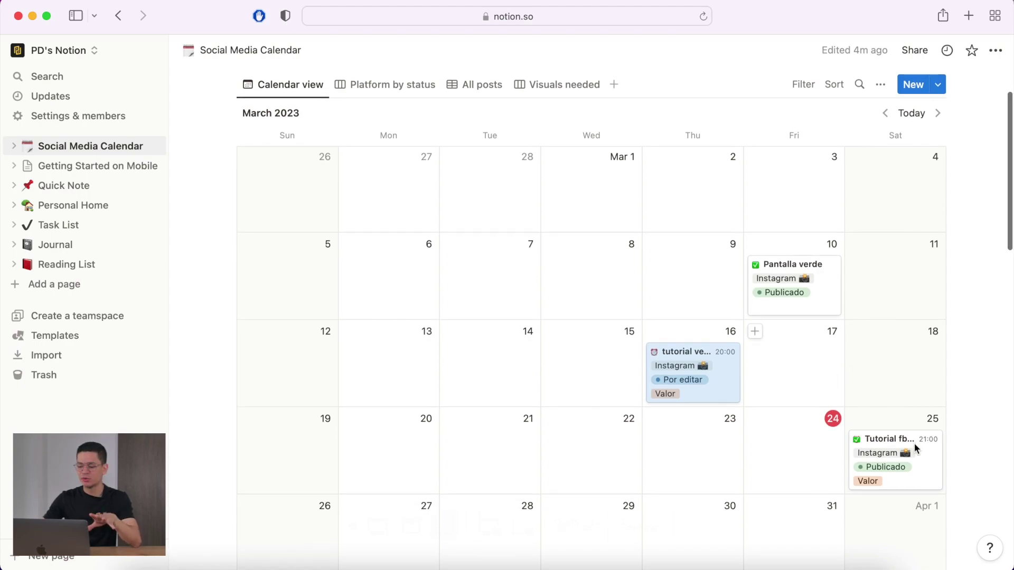
scroll(870, 427, down, 1)
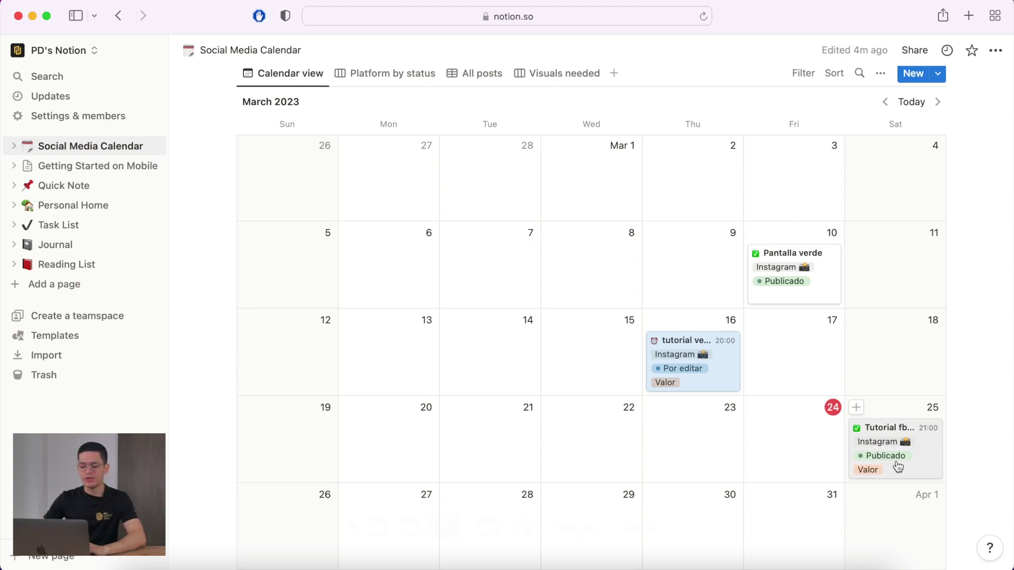
scroll(753, 428, up, 1)
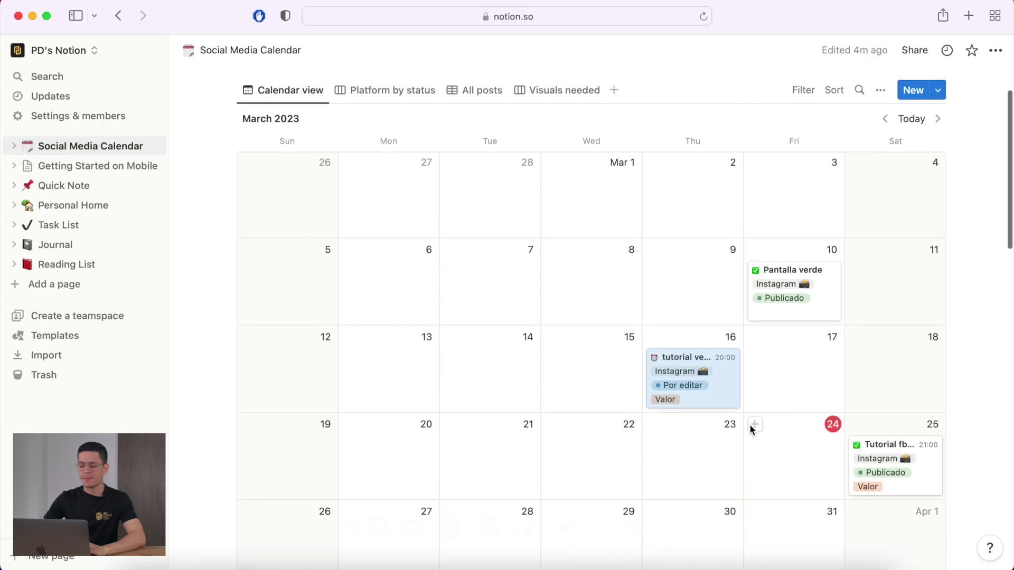
click(894, 476)
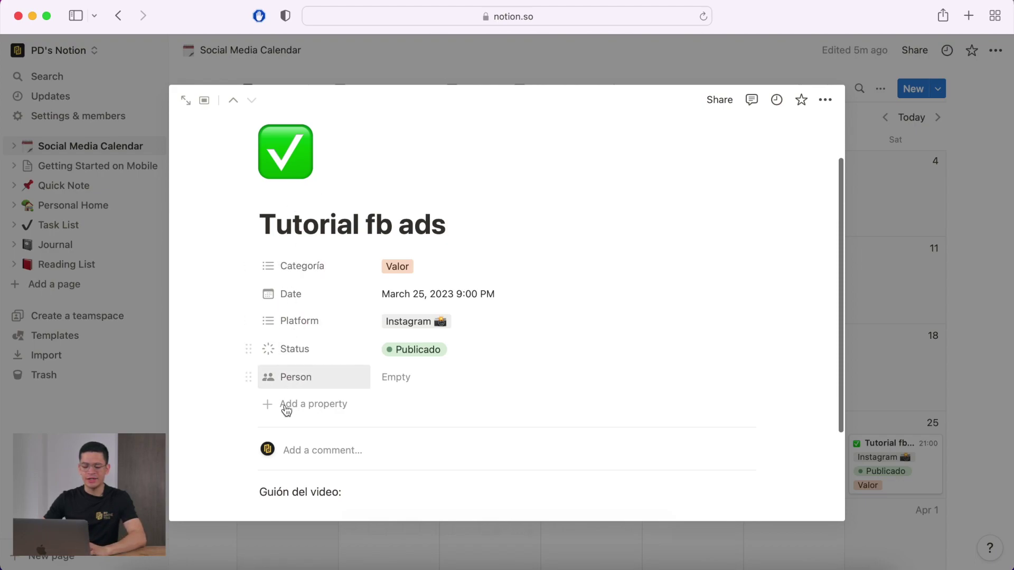
click(294, 406)
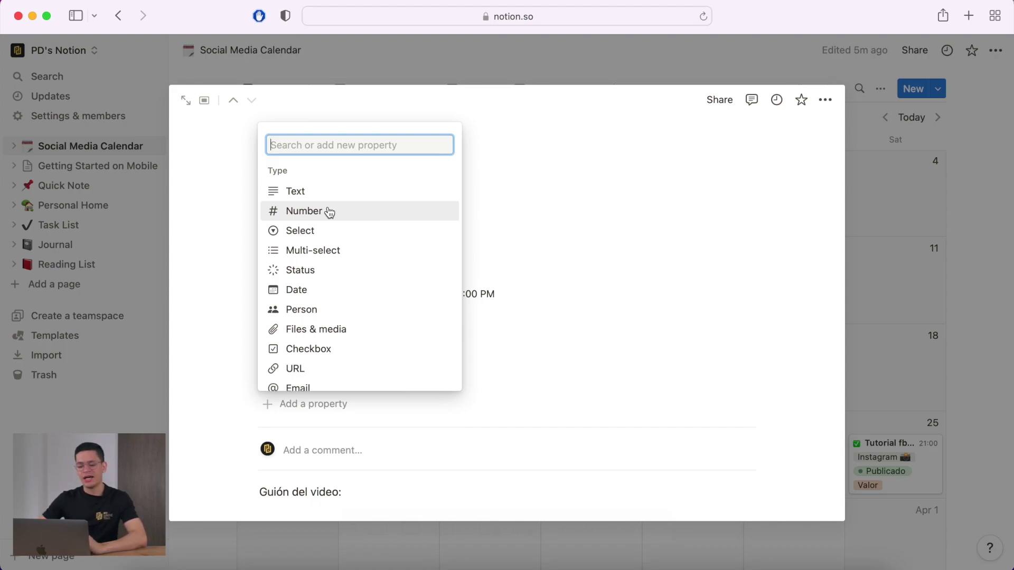
scroll(329, 214, down, 3)
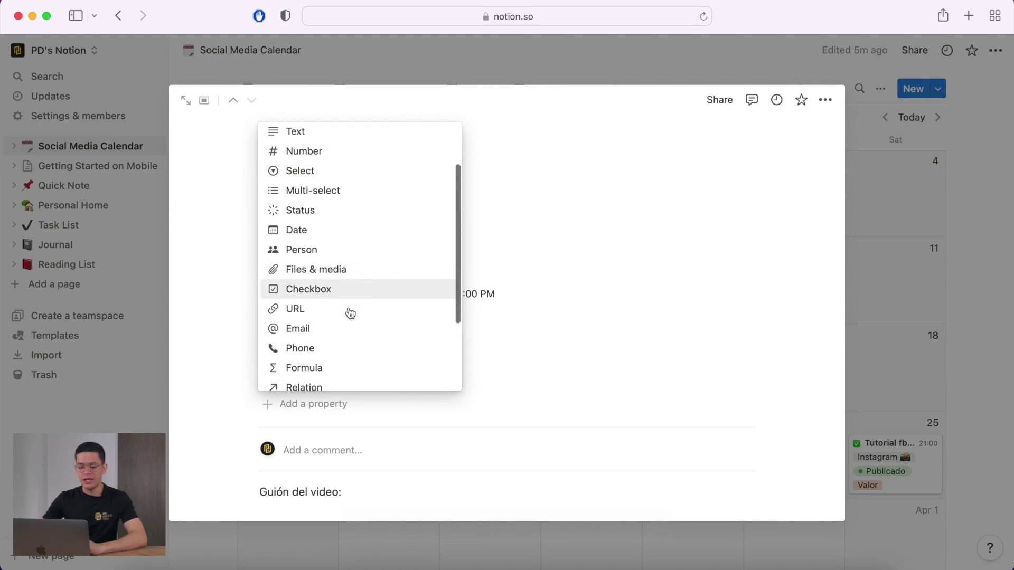
scroll(313, 314, down, 1)
scroll(323, 344, down, 2)
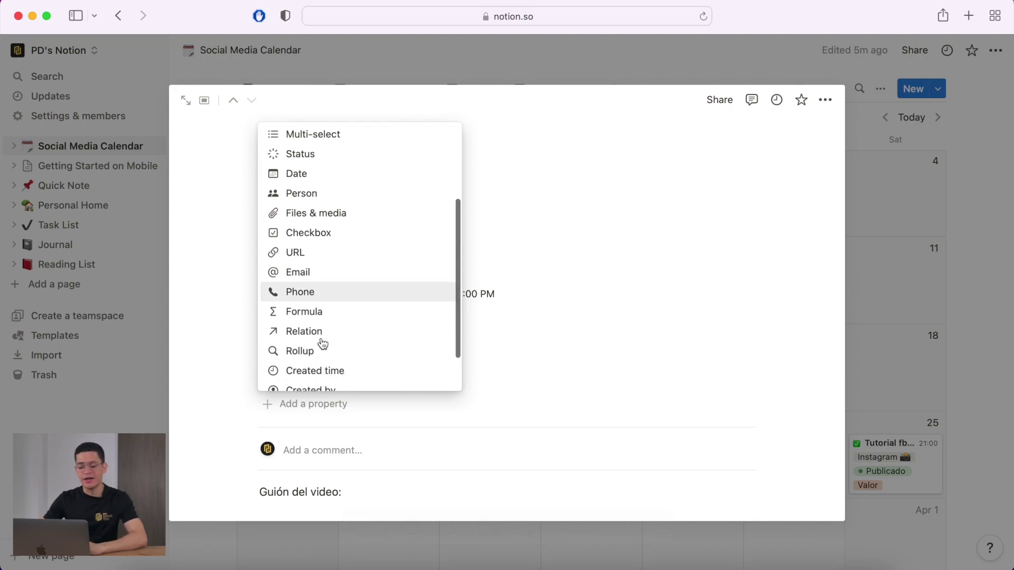
scroll(323, 345, up, 5)
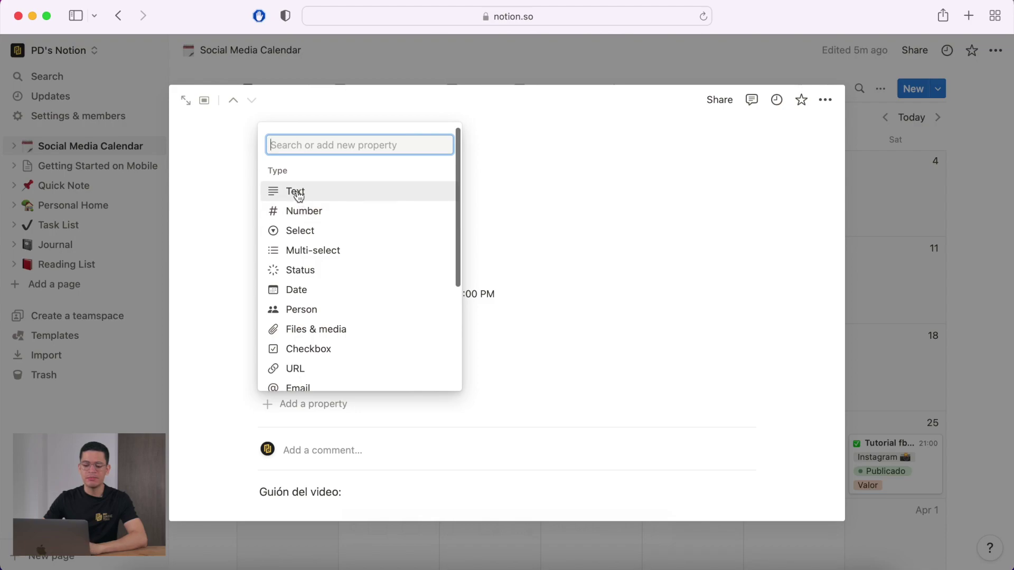
click(310, 236)
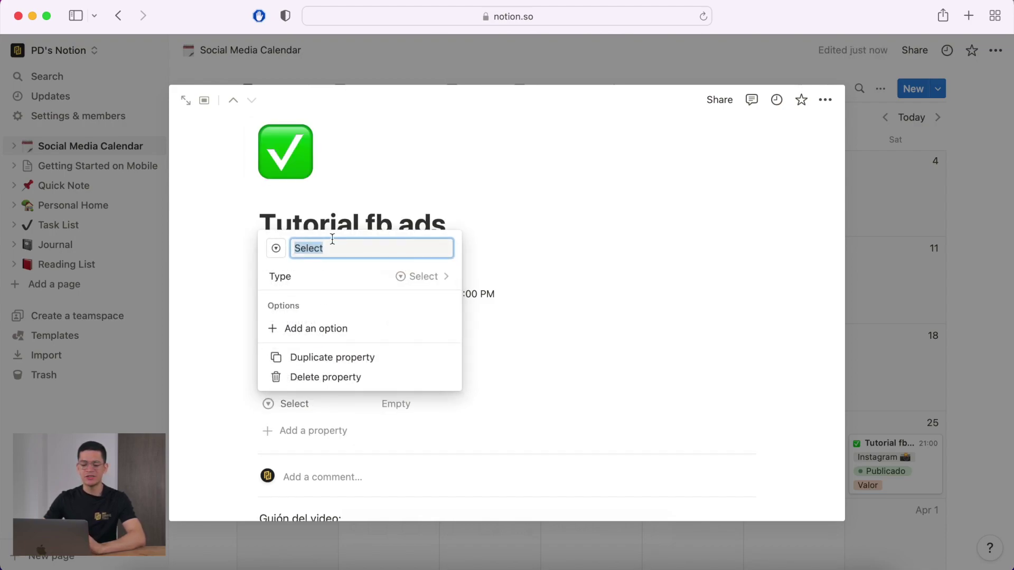
text(Formato)
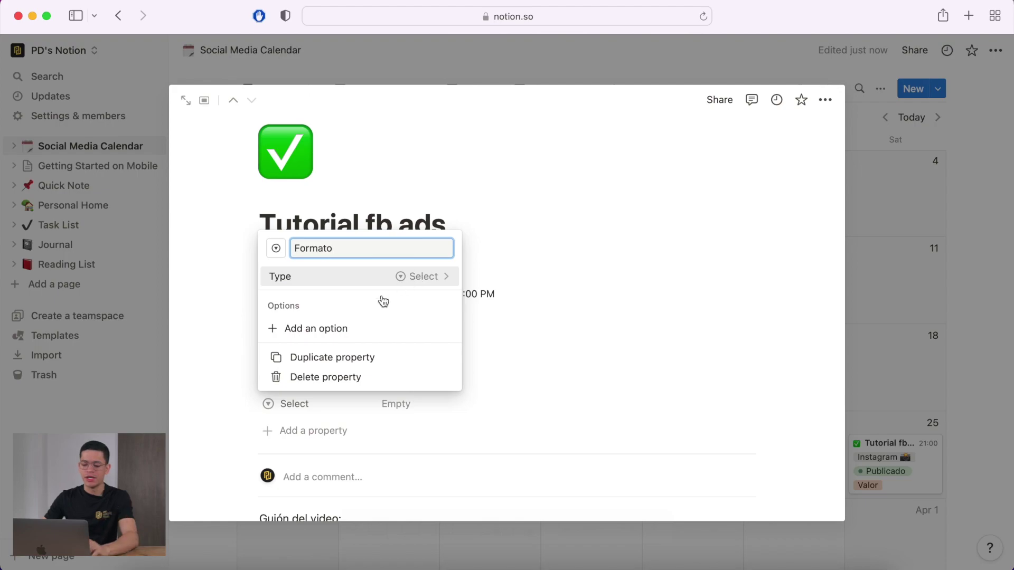
Create the options Reels, Album and Post for the Formato property and finish editing it
click(308, 328)
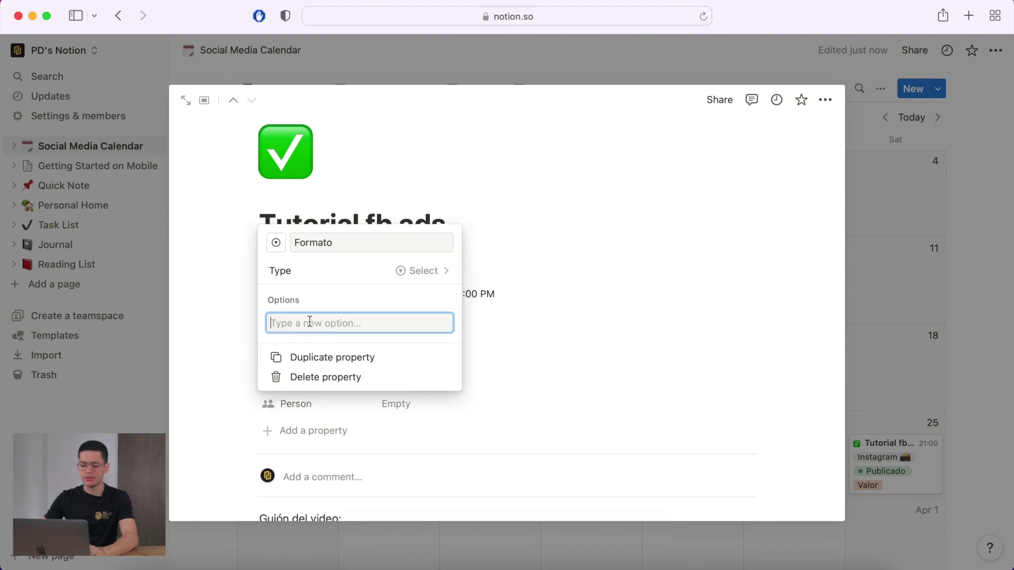
text(Reels)
key(Return)
text(Album)
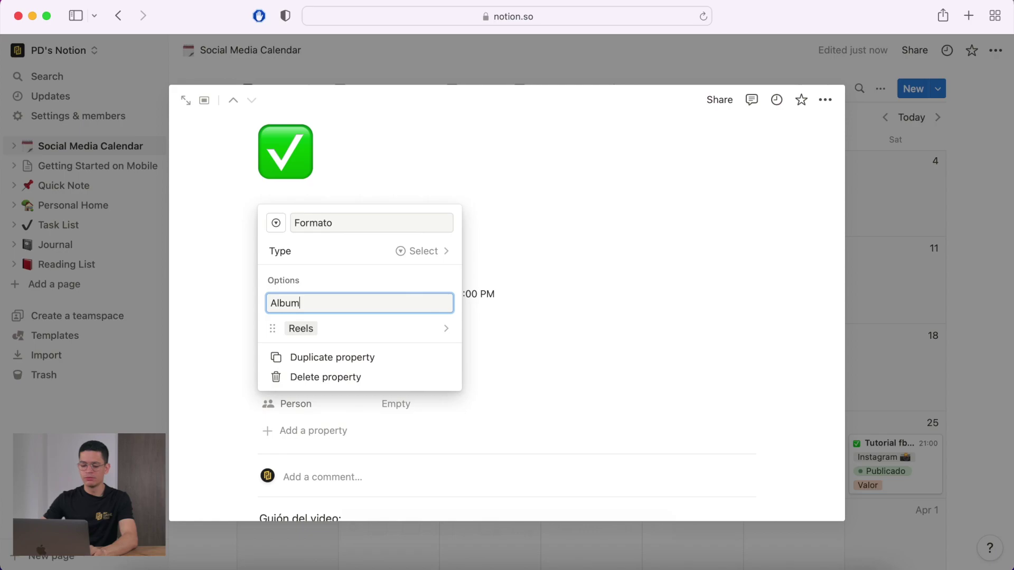
key(Return)
text(Post)
key(Return)
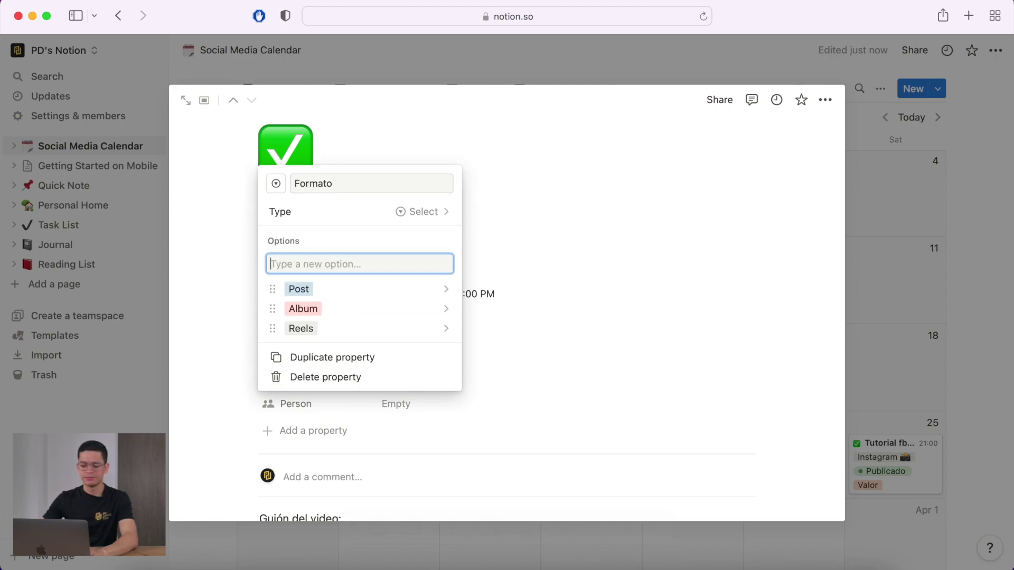
click(569, 212)
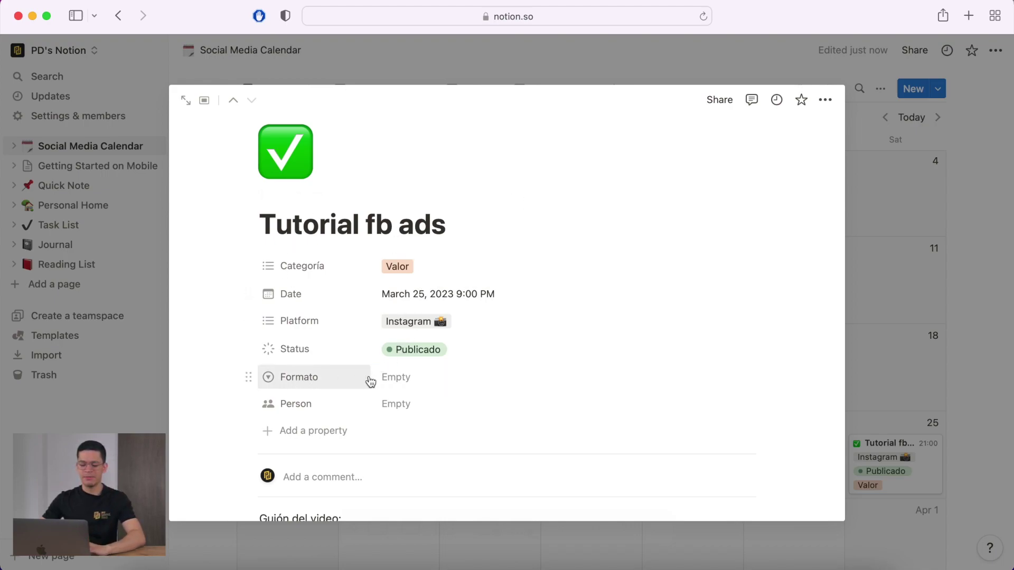
Set the Tutorial fb ads post's Formato to Post and return to the calendar
click(399, 378)
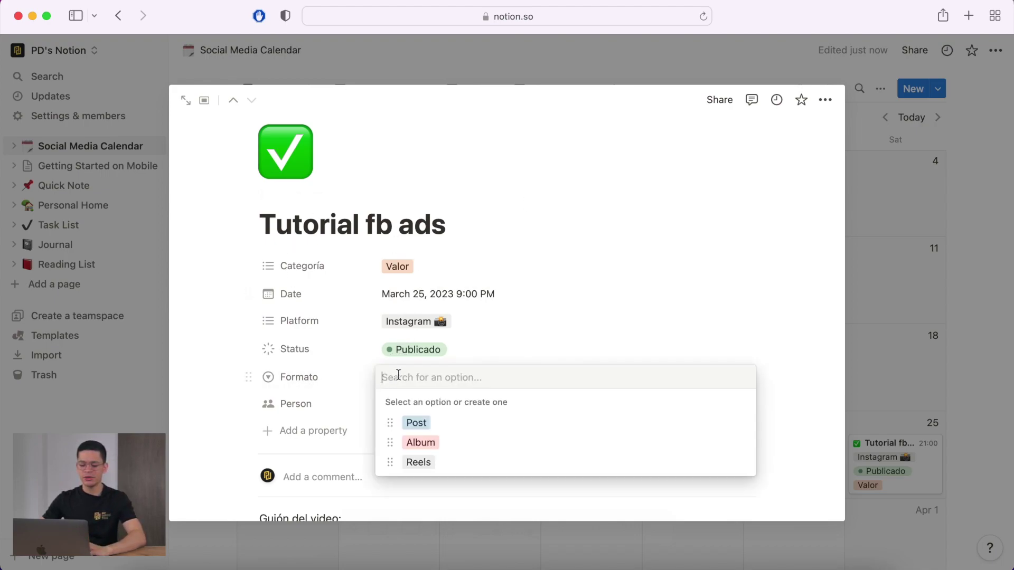
click(416, 423)
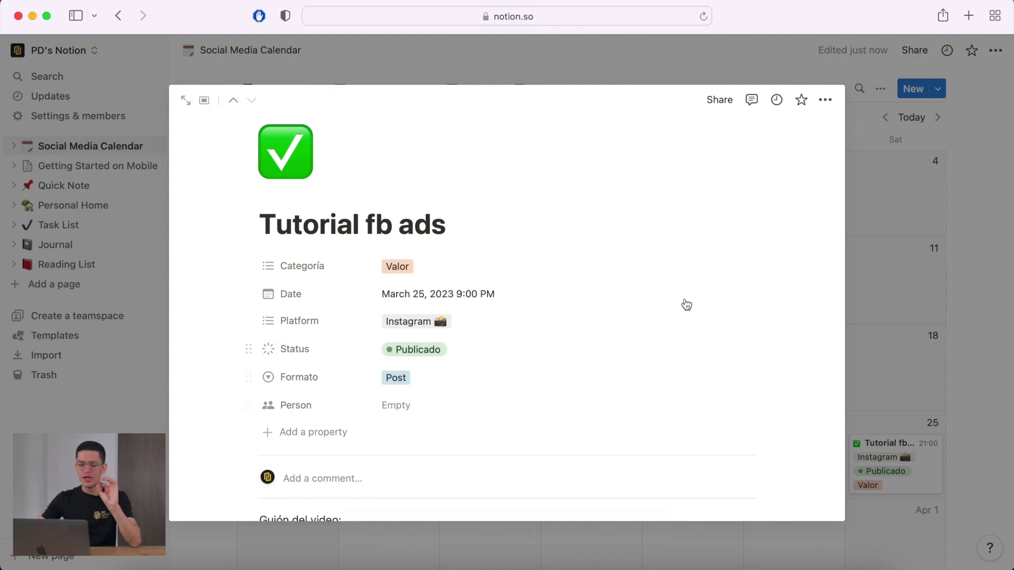
click(994, 251)
scroll(994, 247, down, 1)
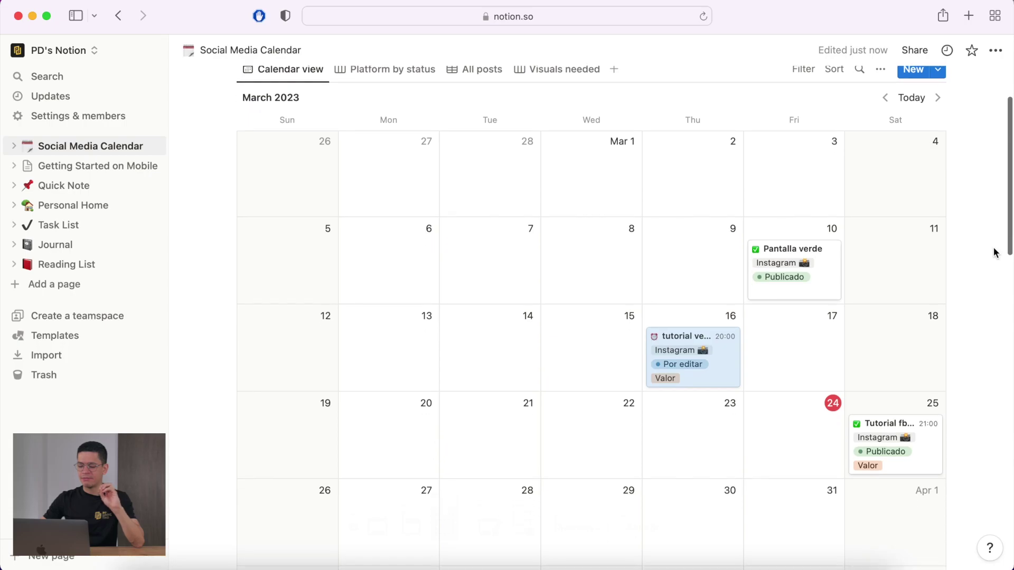
Check the Formato property in the tutorial vestido and Tutorial fb ads posts, closing each one
click(706, 372)
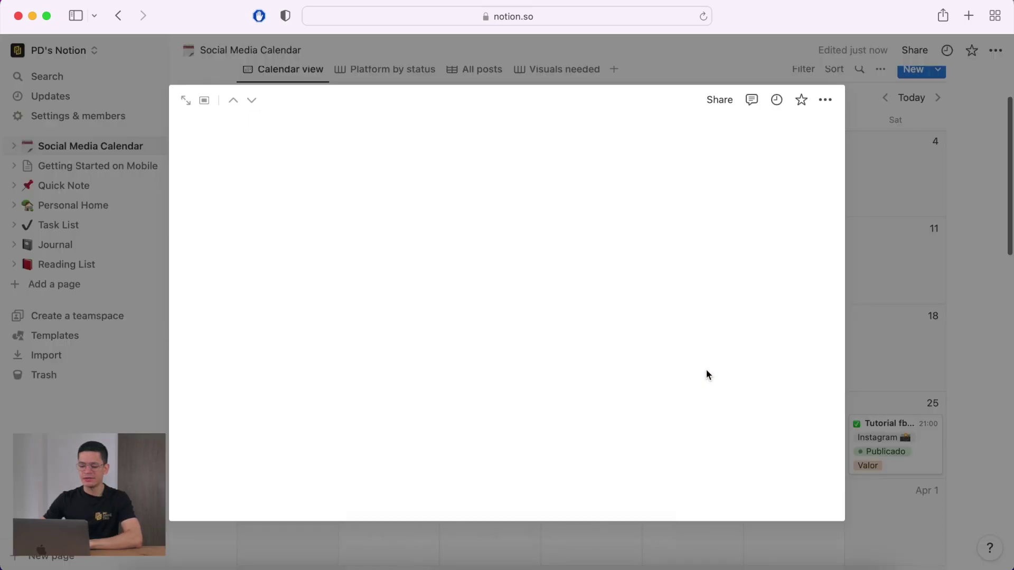
scroll(336, 341, down, 1)
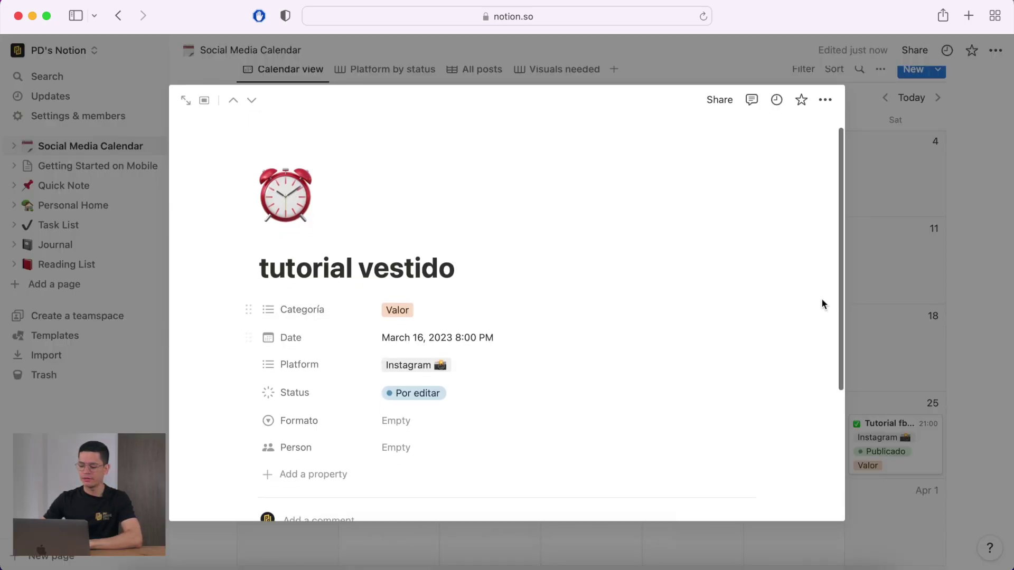
click(876, 472)
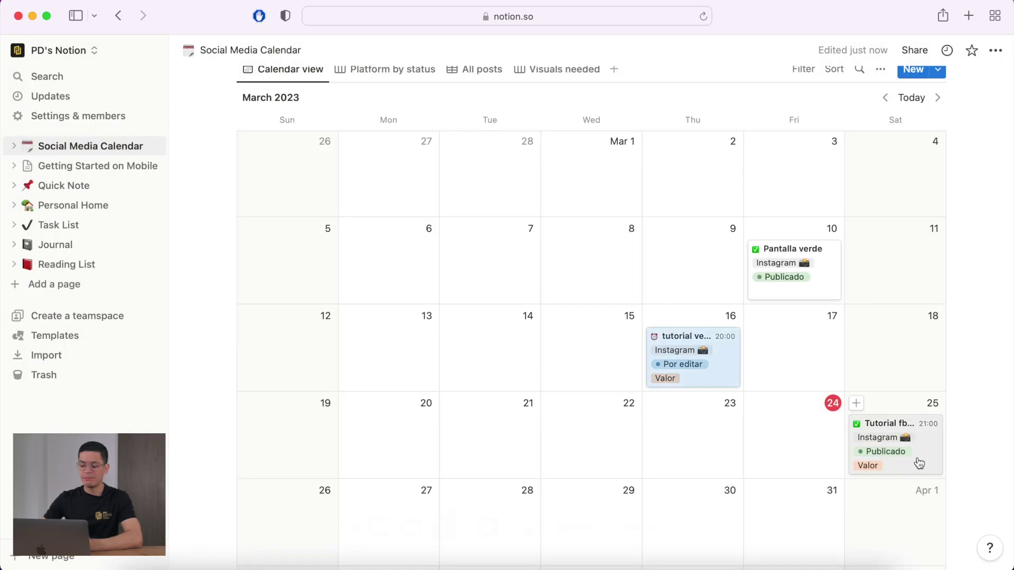
click(917, 458)
scroll(432, 480, down, 1)
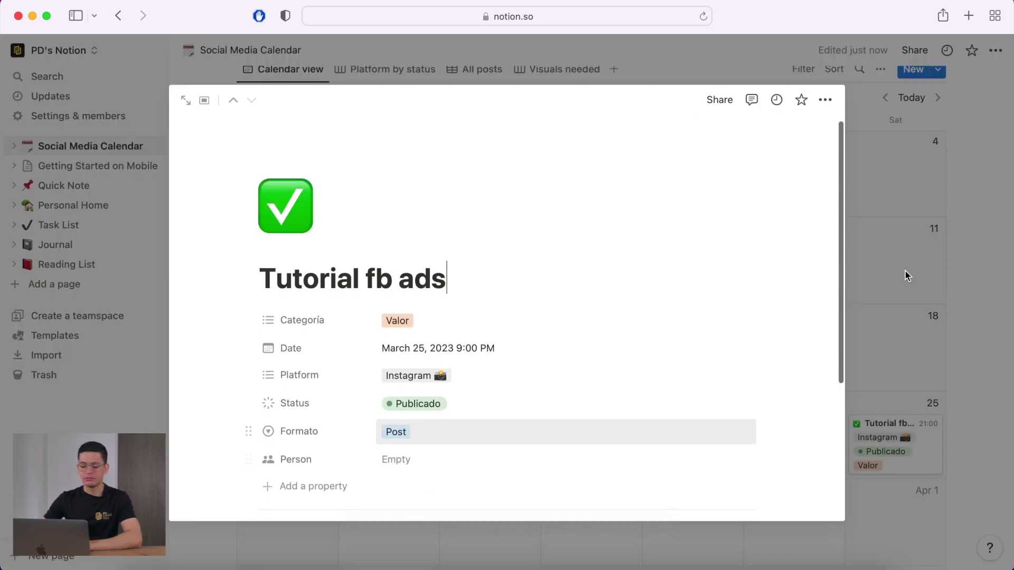
click(962, 271)
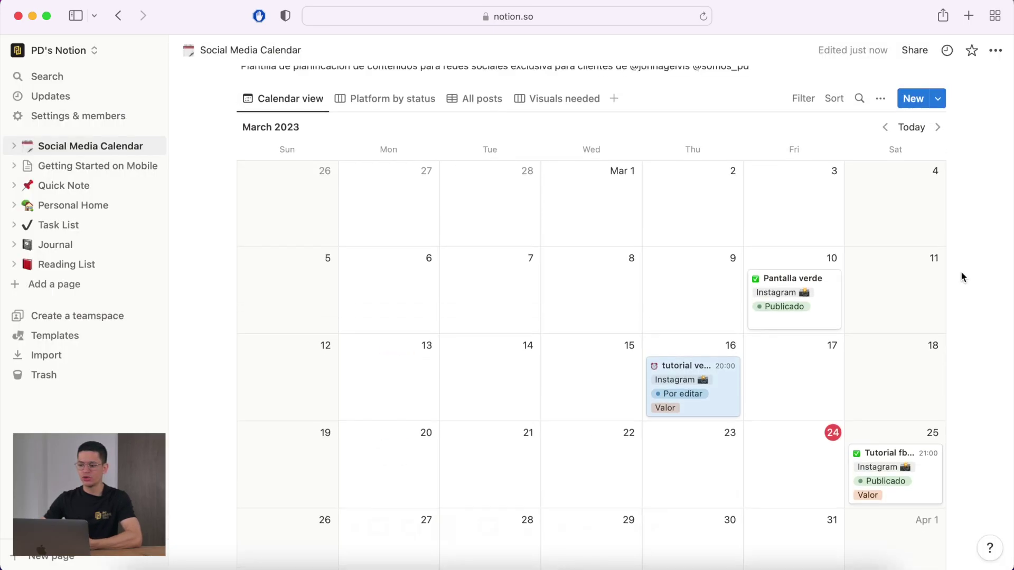
Show the Formato property on the cards of the Calendar view
click(882, 105)
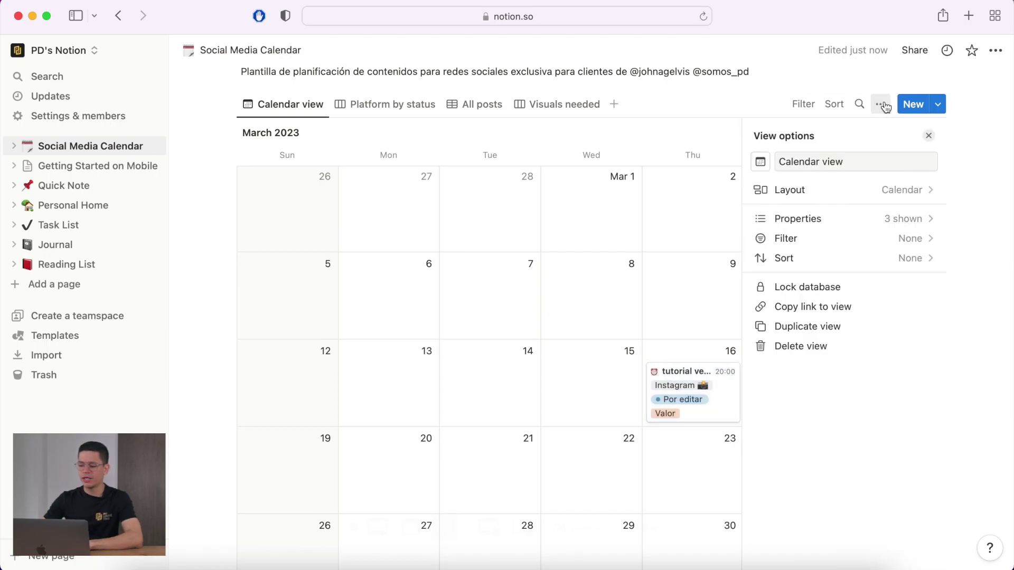
click(909, 226)
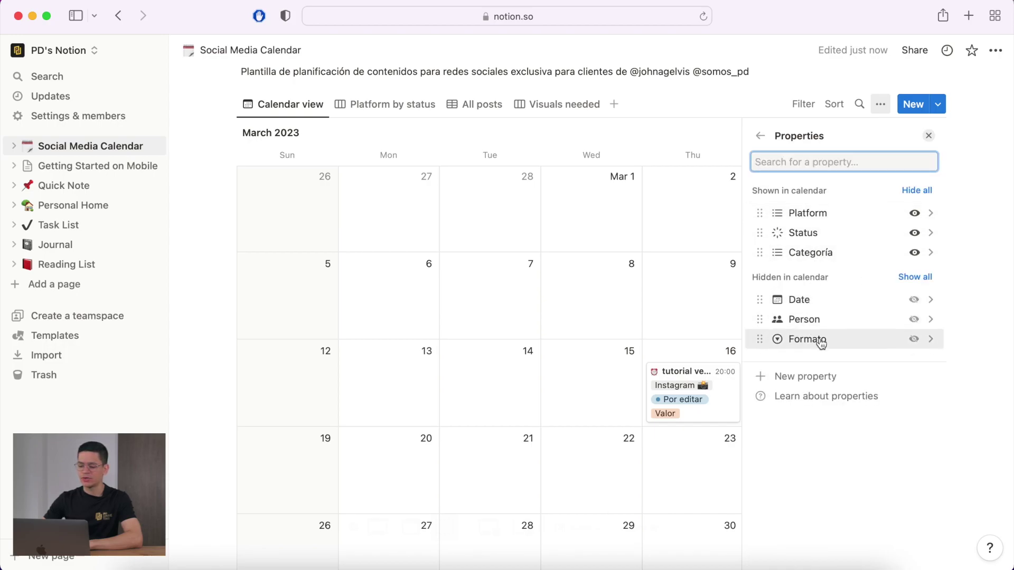
click(914, 340)
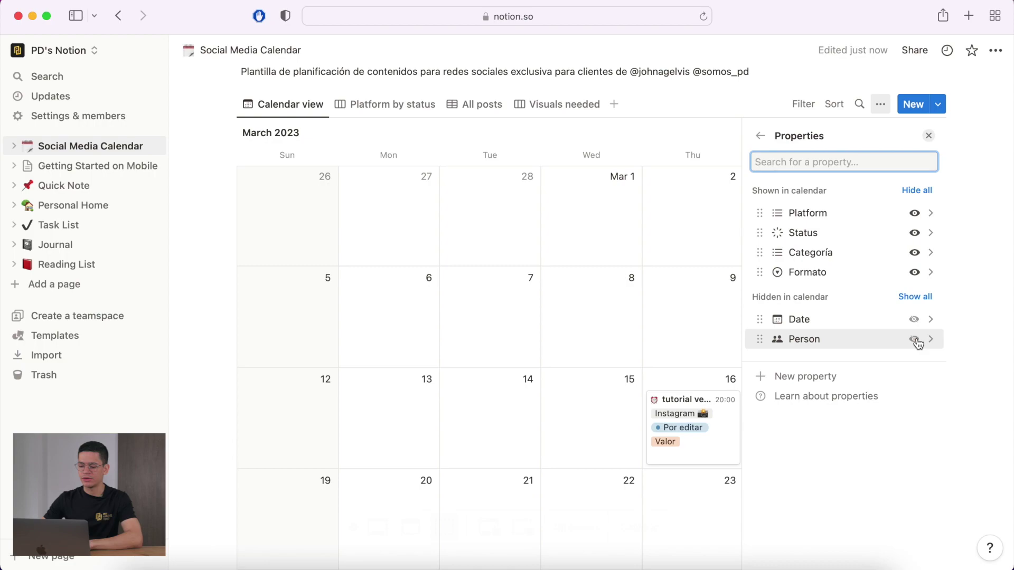
click(217, 257)
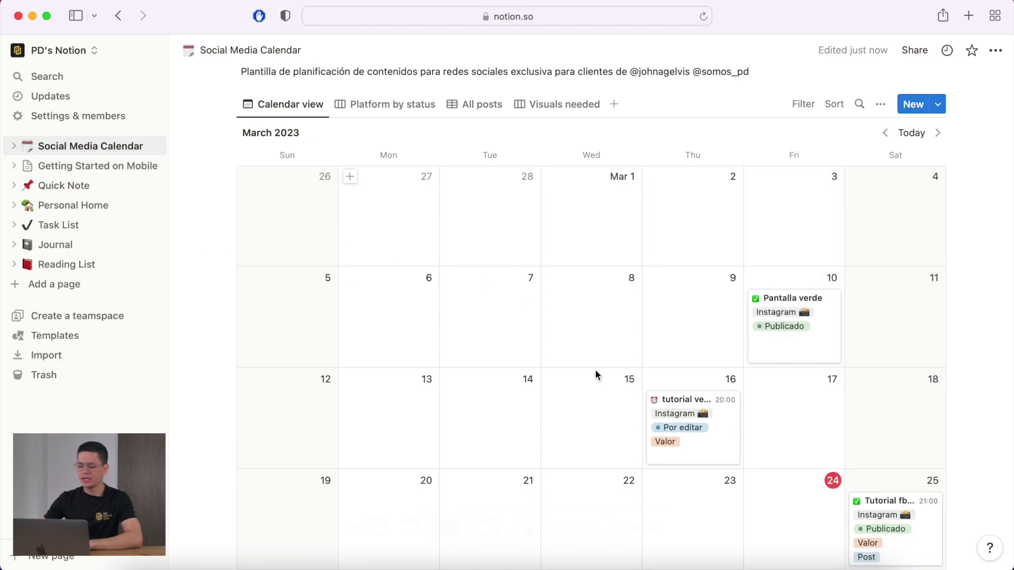
scroll(595, 369, down, 2)
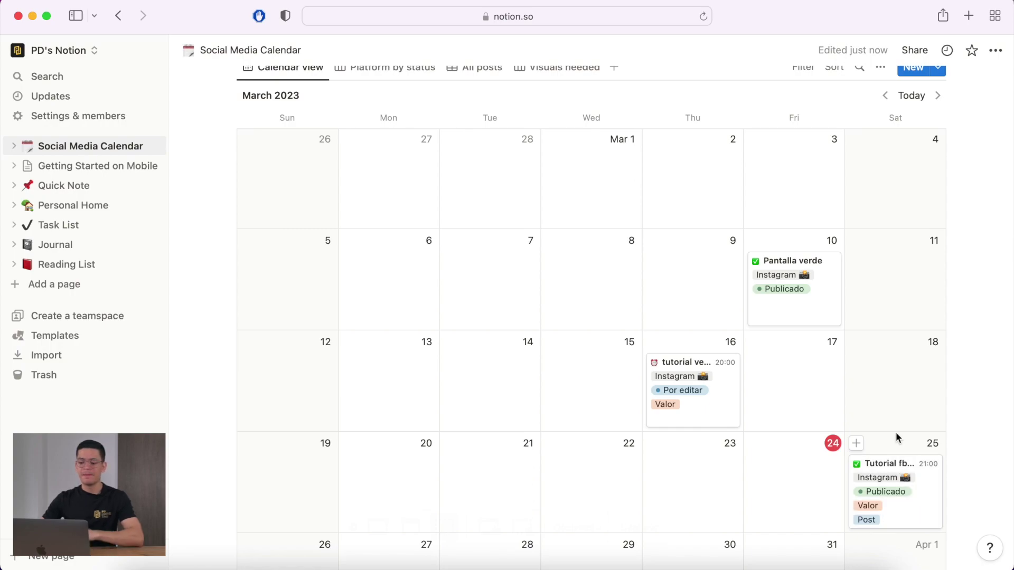
scroll(897, 438, up, 1)
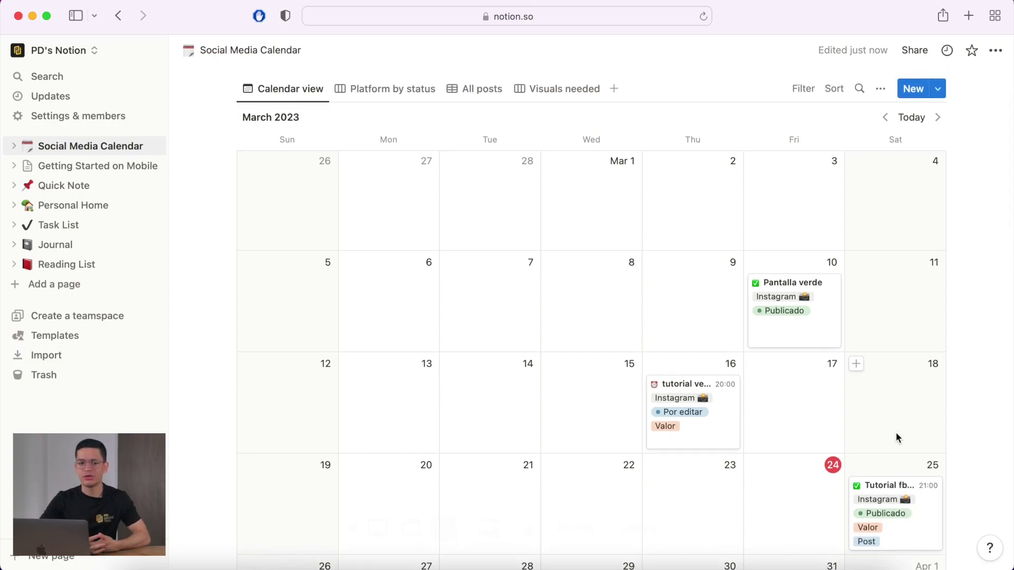
Reschedule tutorial vestido to March 21, Tutorial fb ads to March 22 and Pantalla verde to March 23 in the calendar
drag(687, 401, 507, 389)
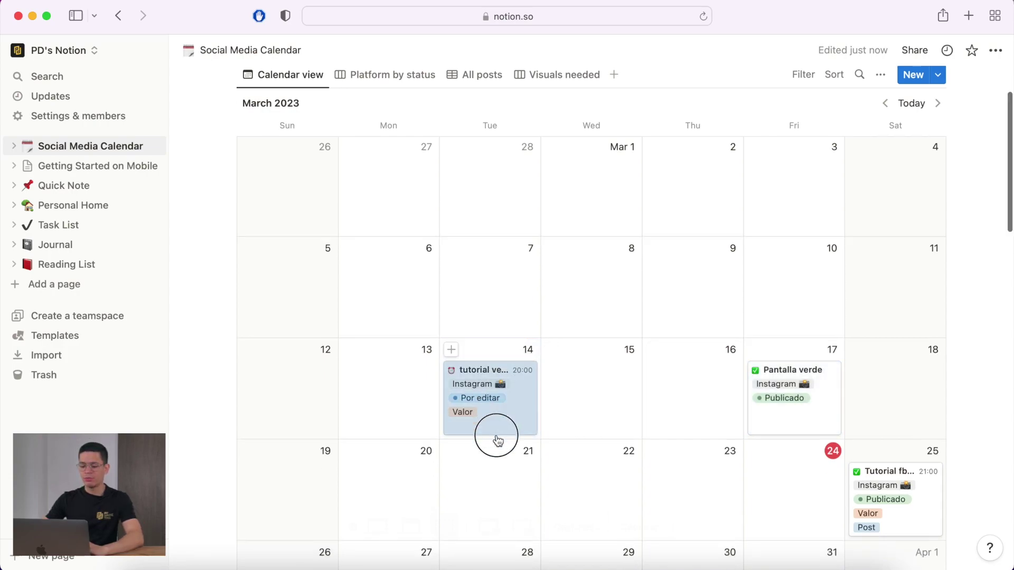
drag(498, 440, 491, 498)
drag(892, 499, 589, 487)
drag(829, 415, 708, 491)
Write "Métricas" with an empty line below it in the Pantalla verde post's body and return to the calendar
scroll(713, 494, down, 1)
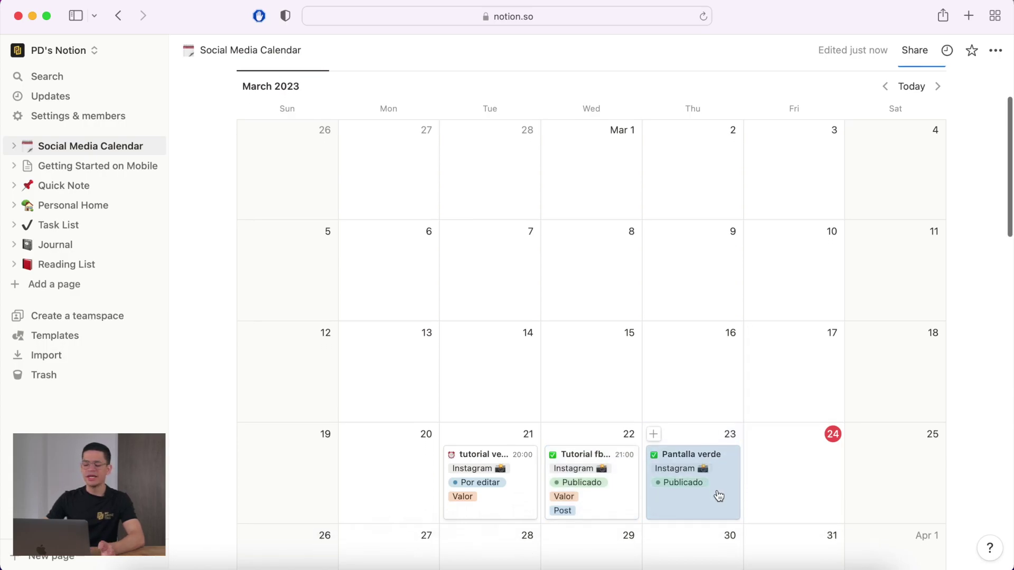
click(701, 494)
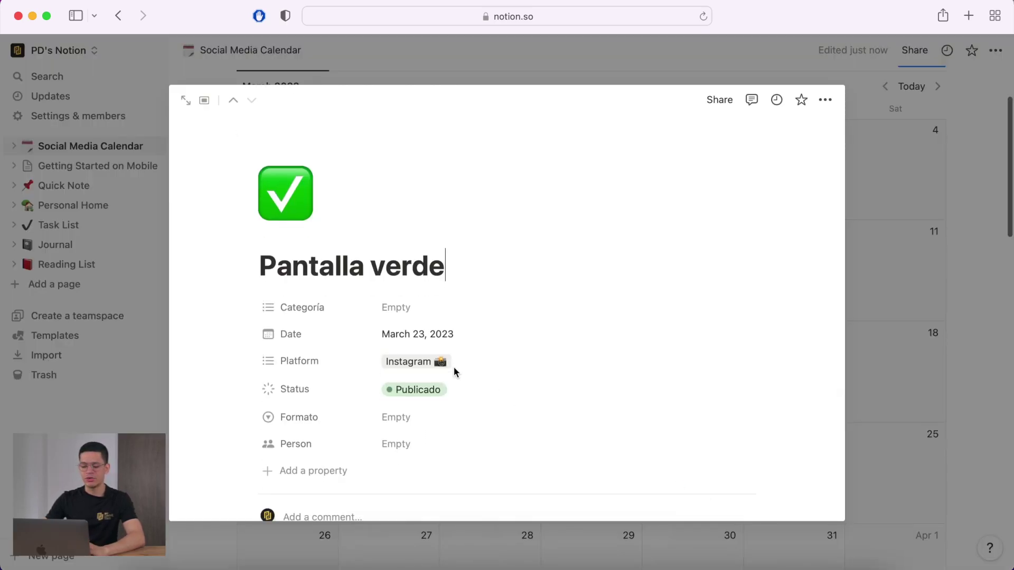
scroll(455, 370, down, 1)
scroll(455, 389, down, 1)
click(306, 394)
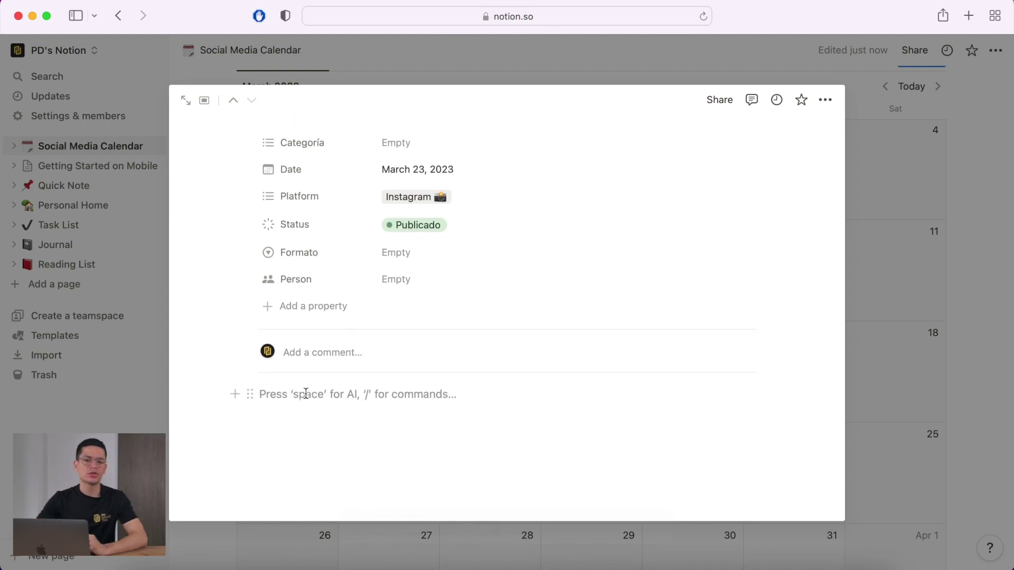
text(Méttri)
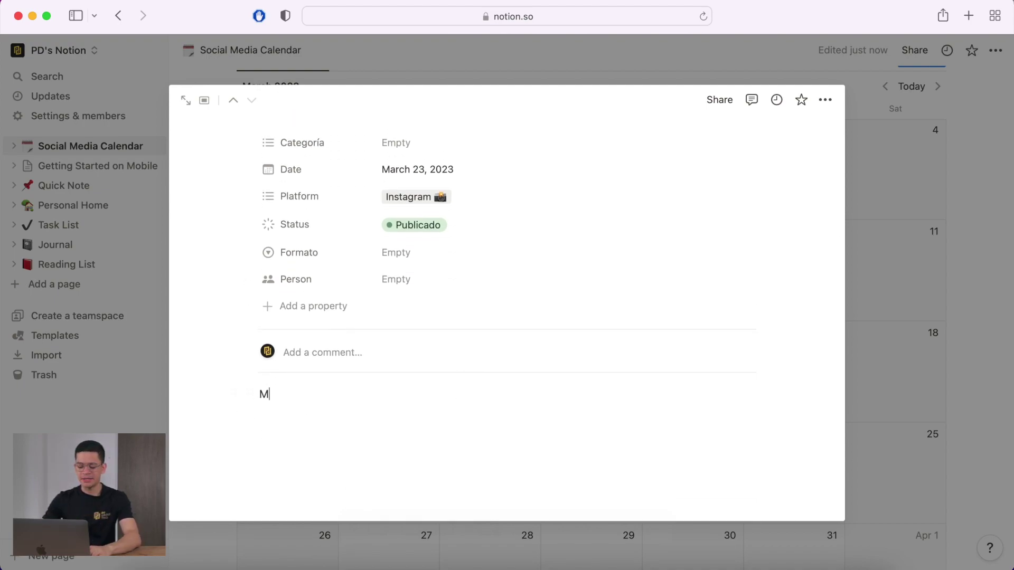
key(BackSpace)
key(BackSpace)
key(BackSpace)
text(ricas)
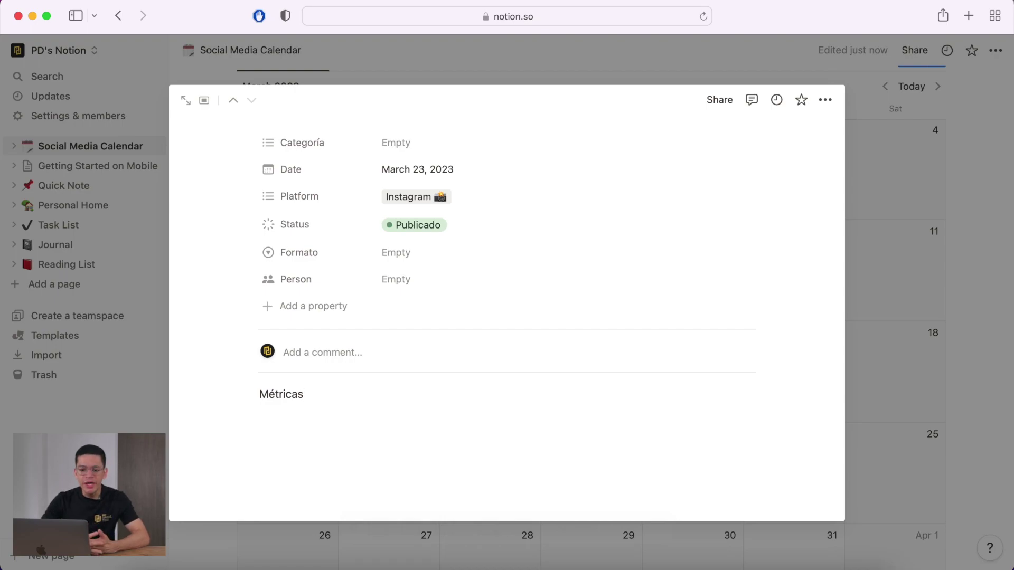
key(Return)
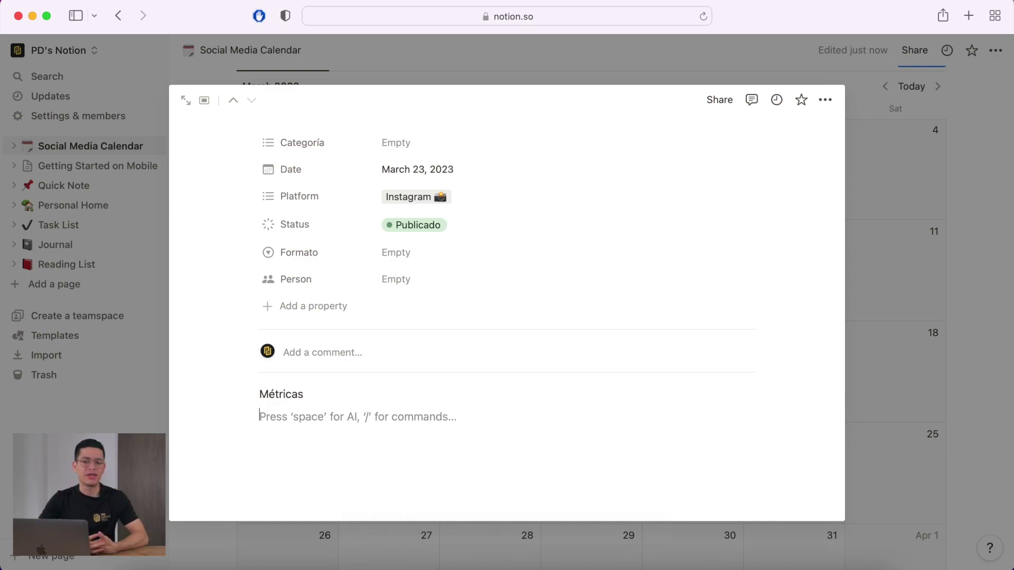
click(928, 290)
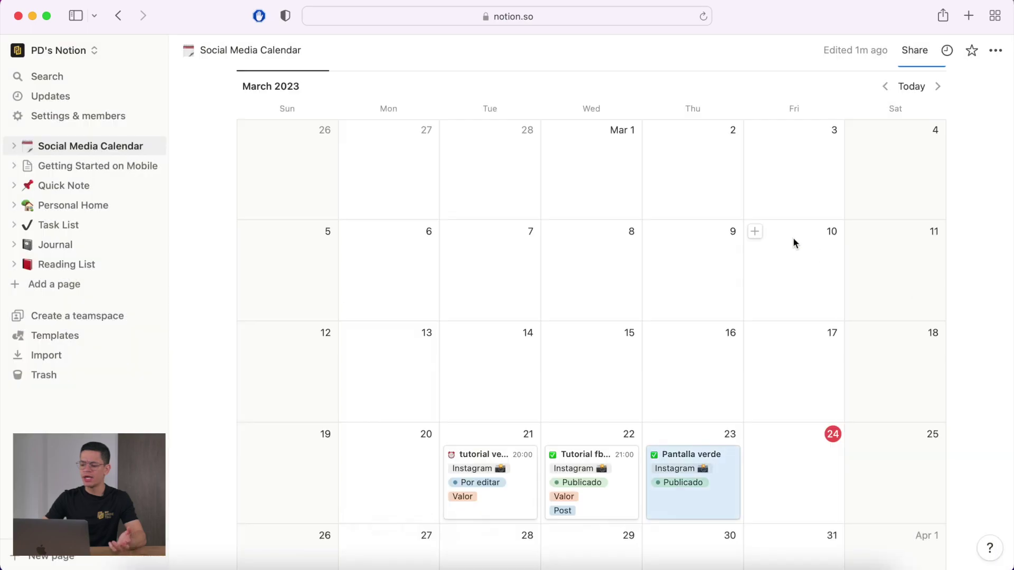
scroll(793, 243, down, 1)
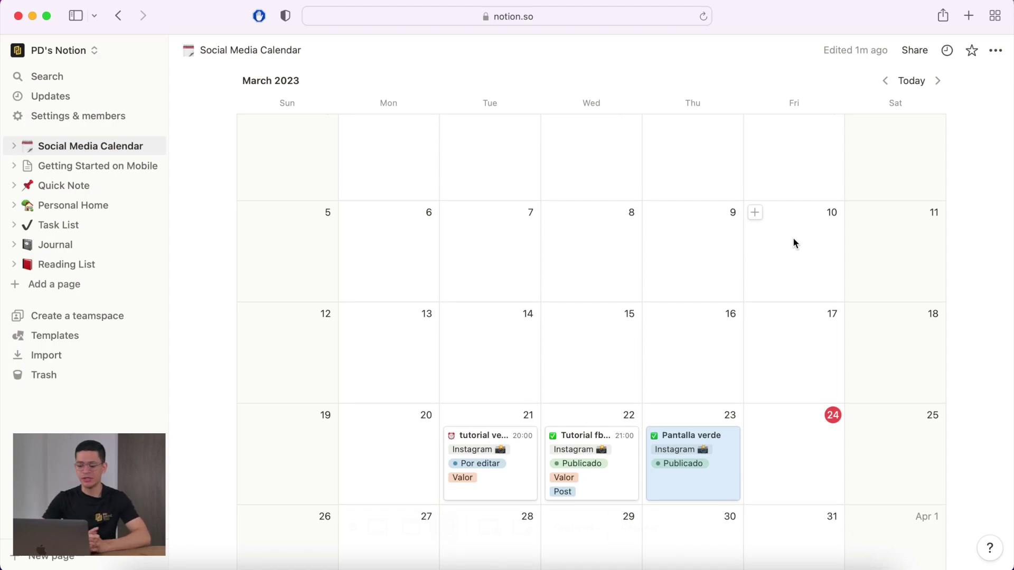
scroll(715, 220, up, 2)
scroll(716, 219, down, 3)
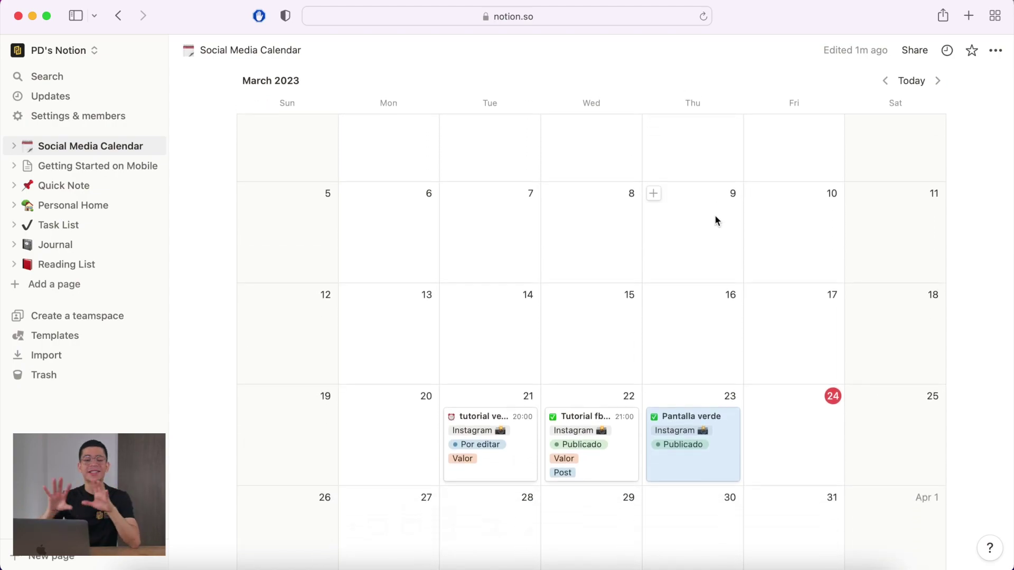